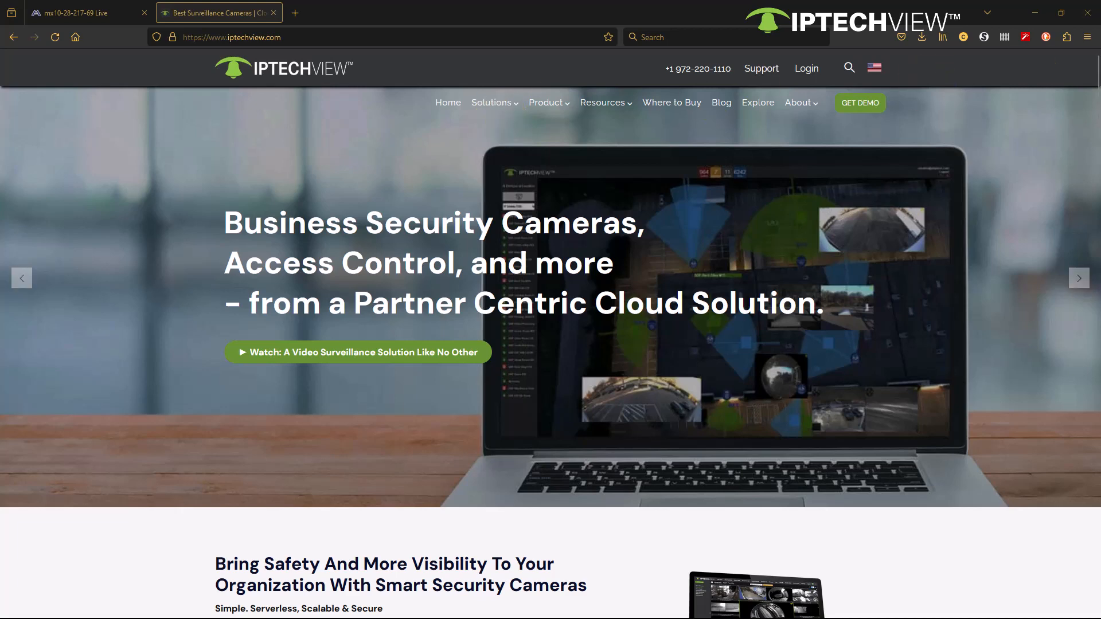
Step: Bring up the IPTECHVIEW portal in a maximized window and open the Camera Provisioning Tool page under Administration
left_click_drag(1100, 57, 434, 71)
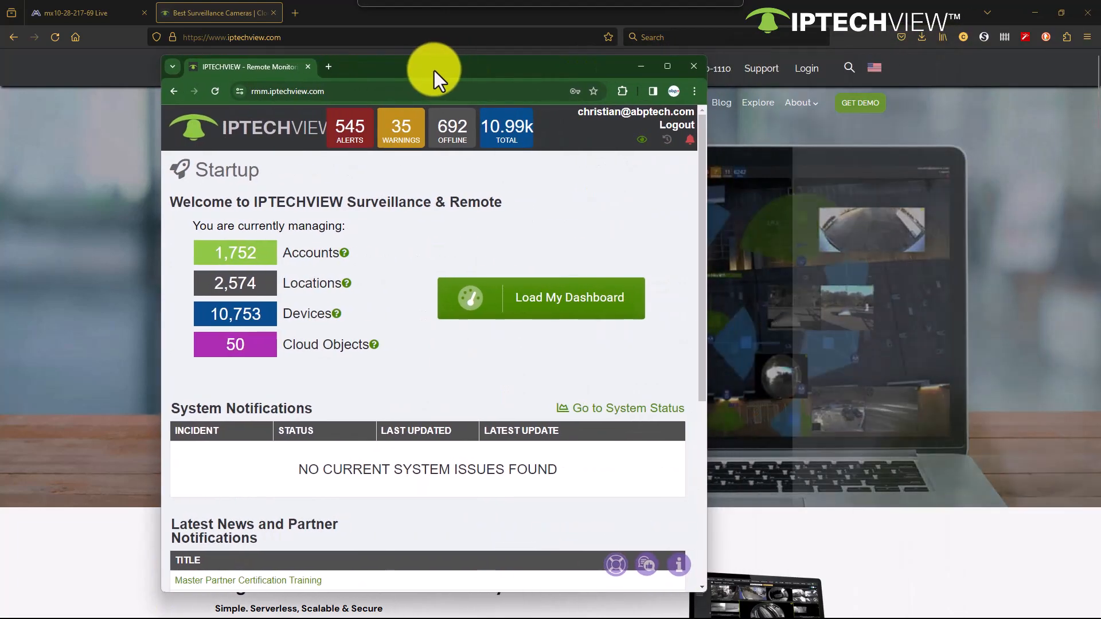
double_click(443, 67)
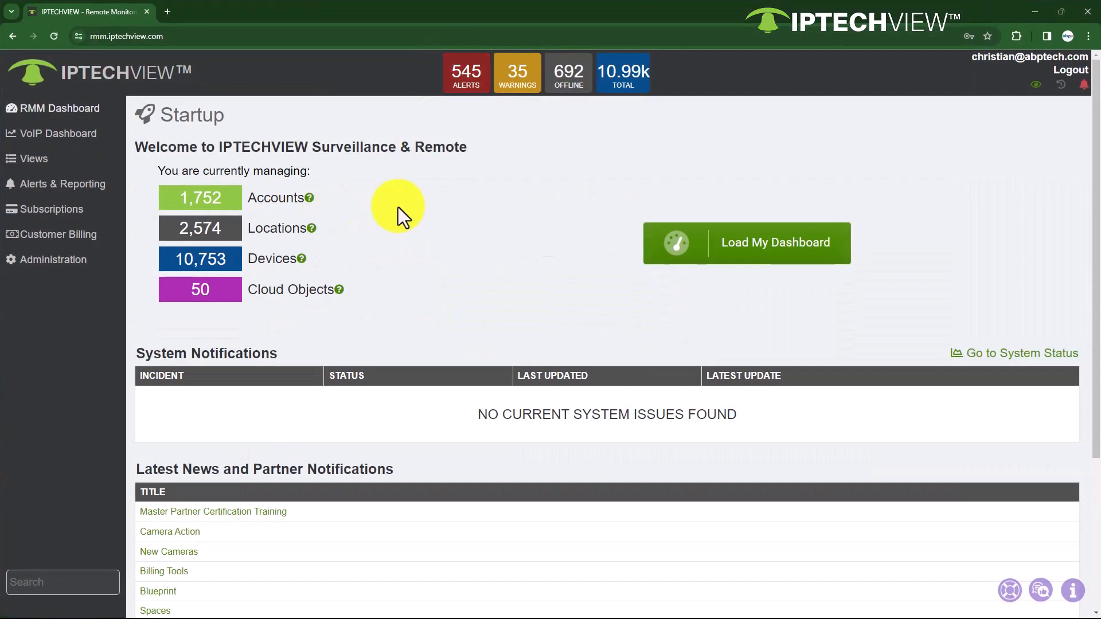
left_click(51, 264)
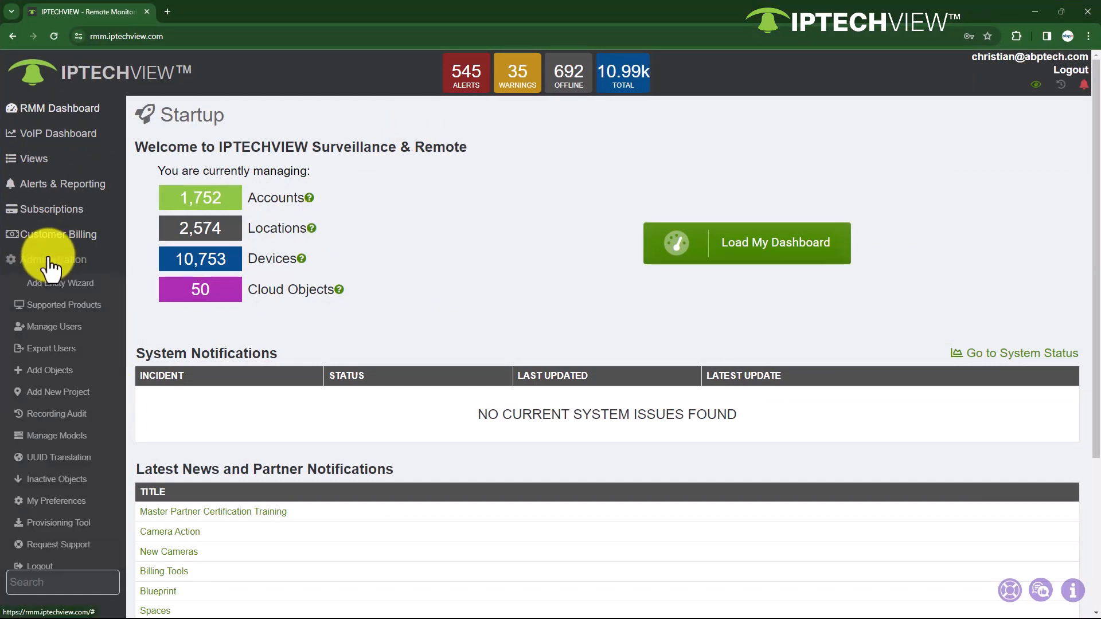
left_click(48, 526)
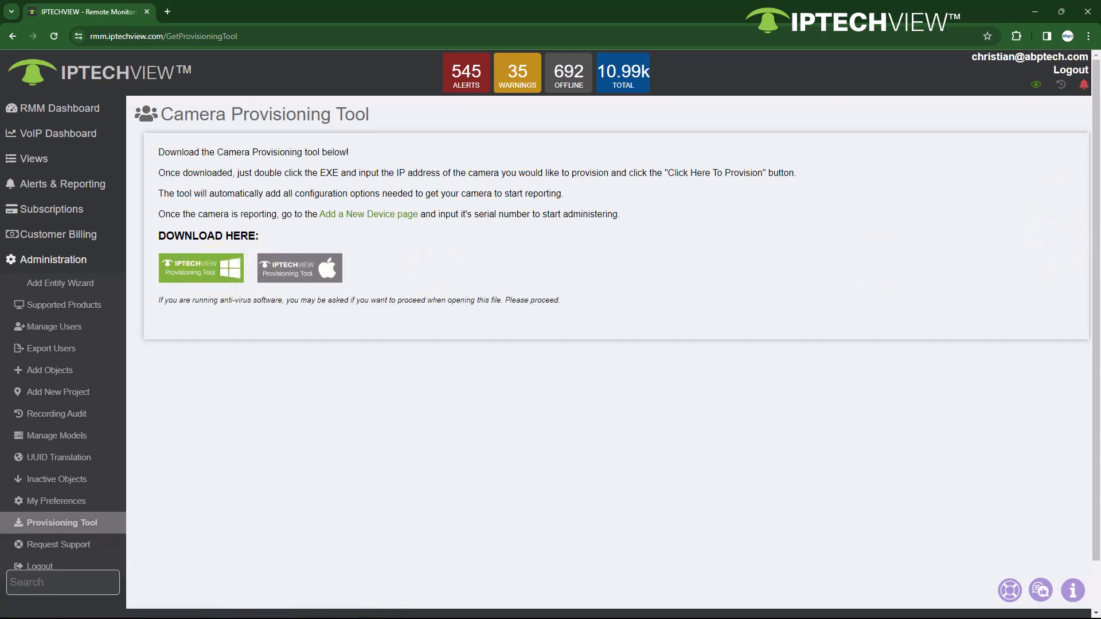
Step: Sign in to the Endpoint Provisioning Tool with the prefilled credentials and choose ABP Tech Canada as the company
left_click_drag(1100, 94, 566, 104)
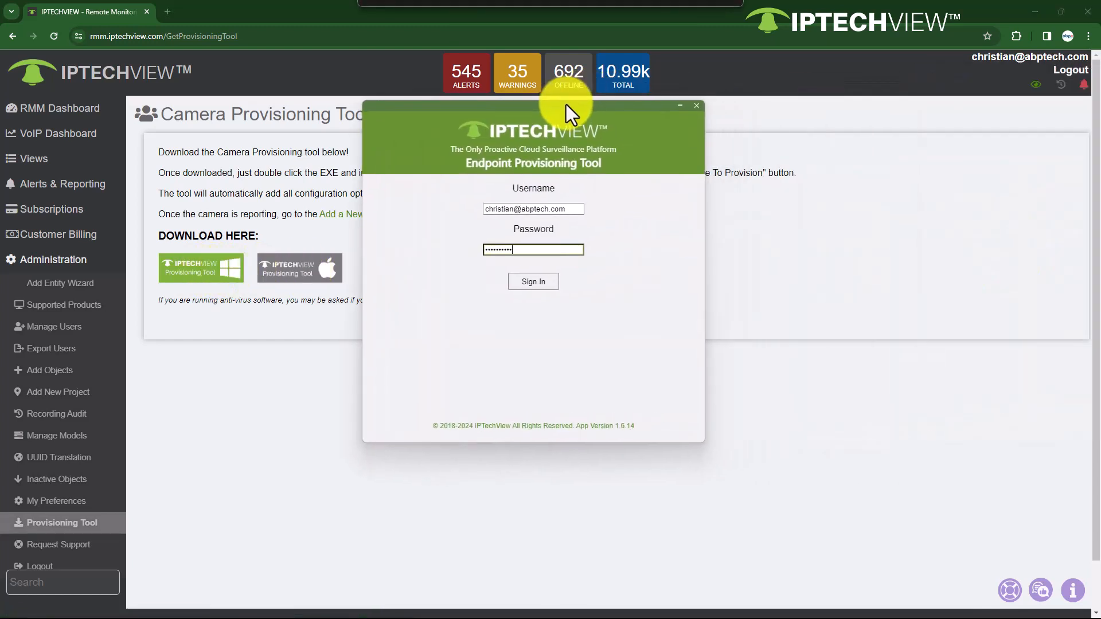
left_click(540, 280)
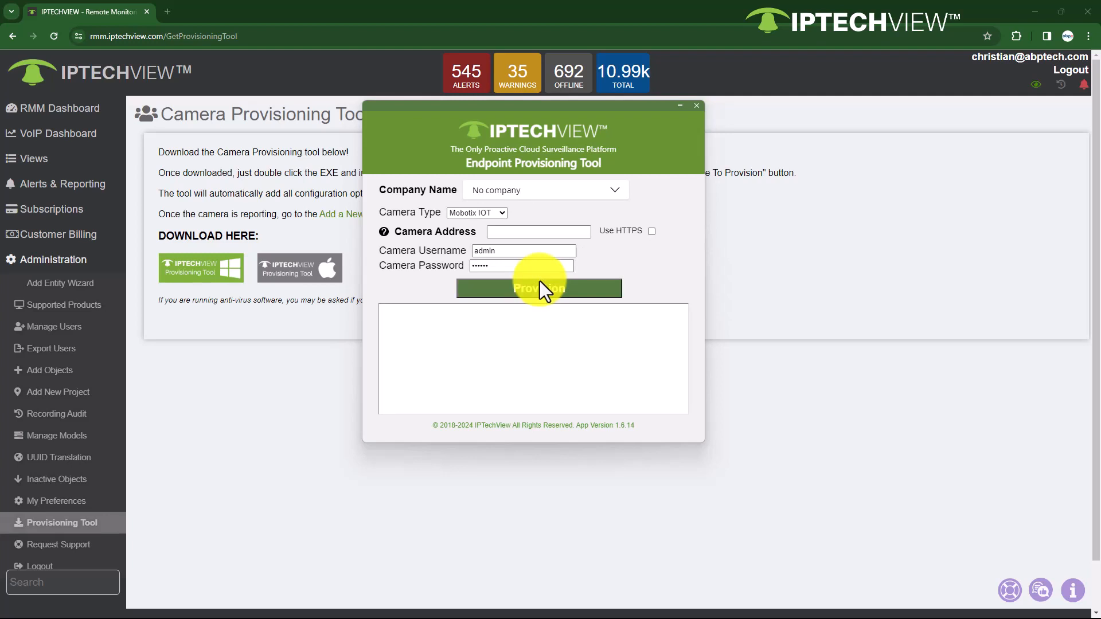
left_click(603, 205)
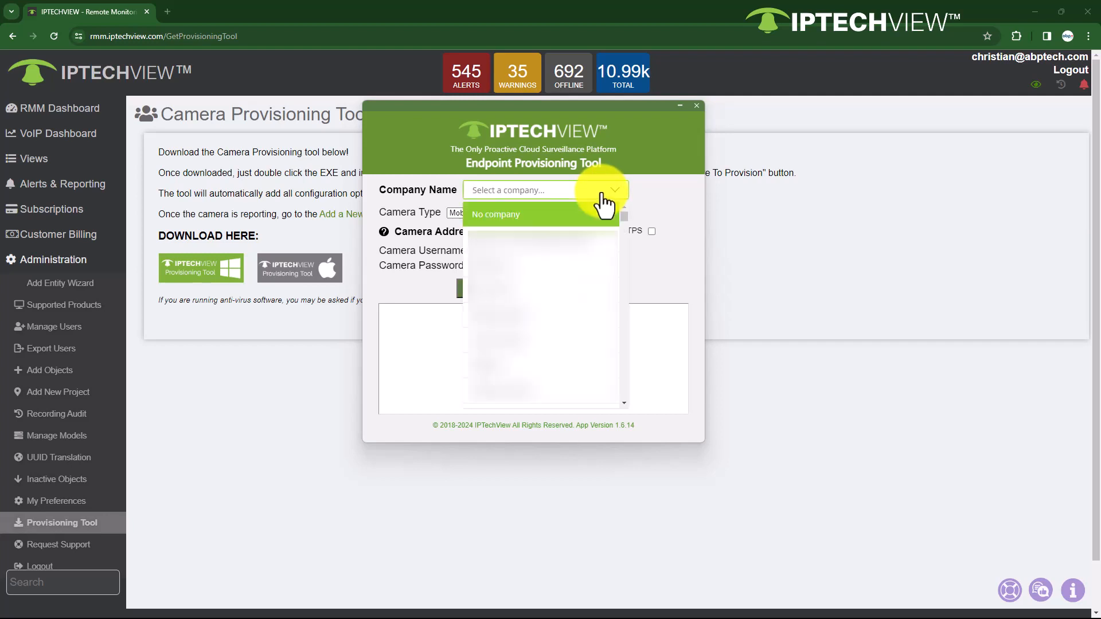
type("abp")
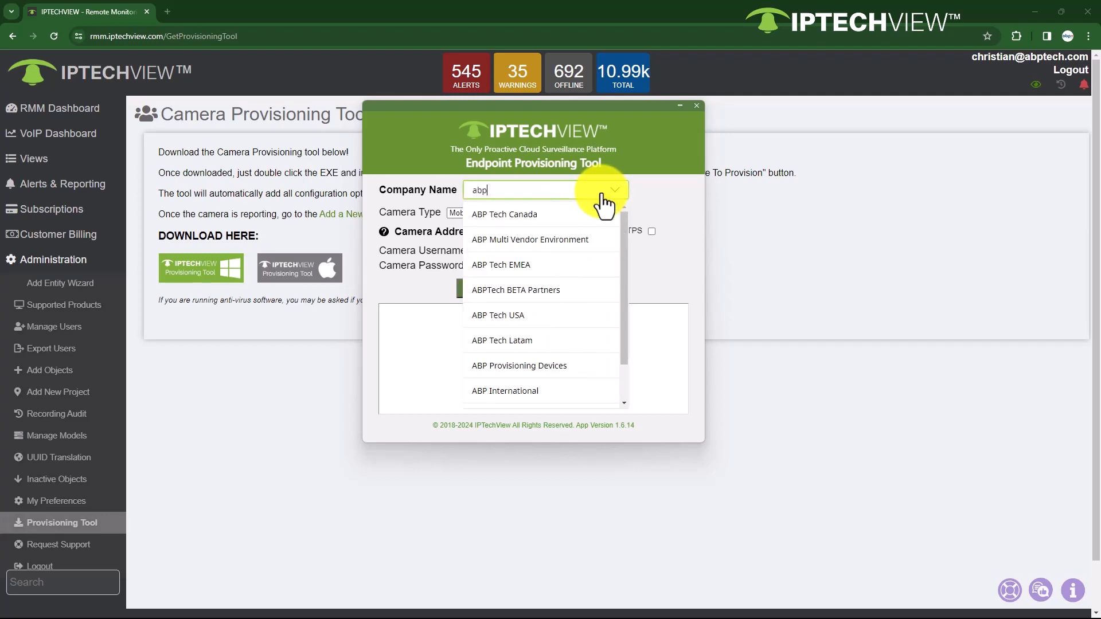
left_click(535, 217)
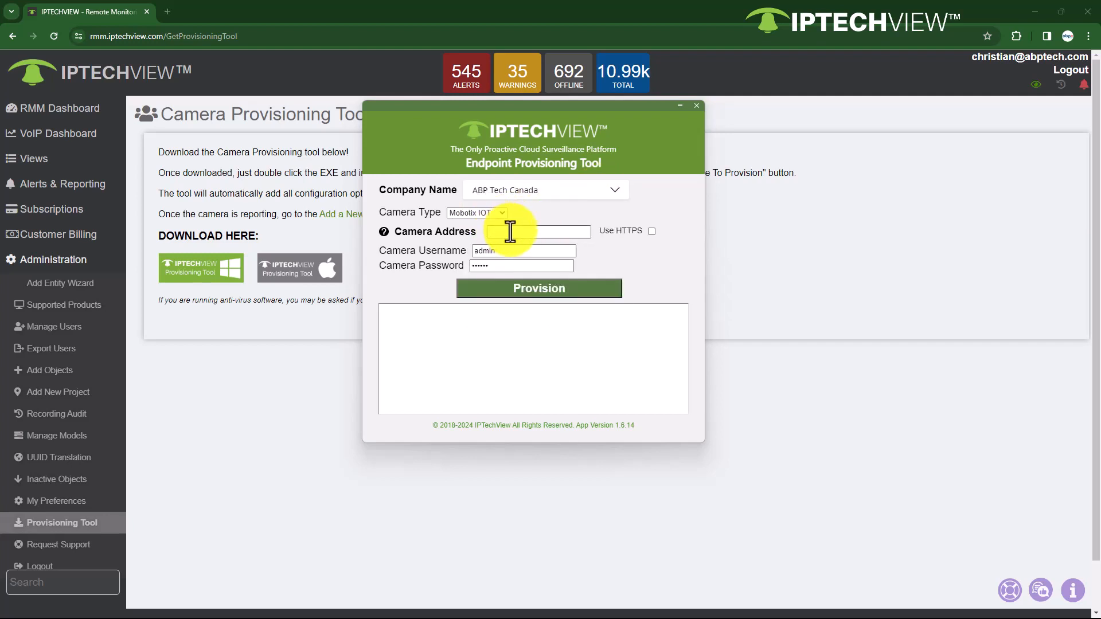
Step: Switch to Firefox and check the MOBOTIX camera's IP address on its live page
left_click(511, 232)
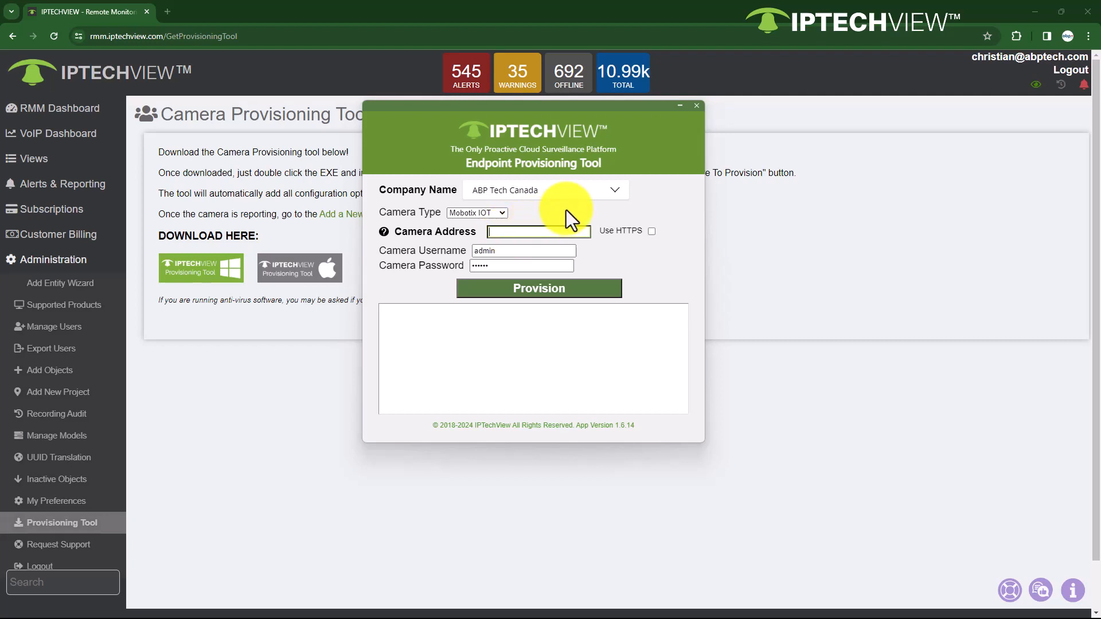
key("alt+Tab")
key("alt+Tab")
key("alt+Tab")
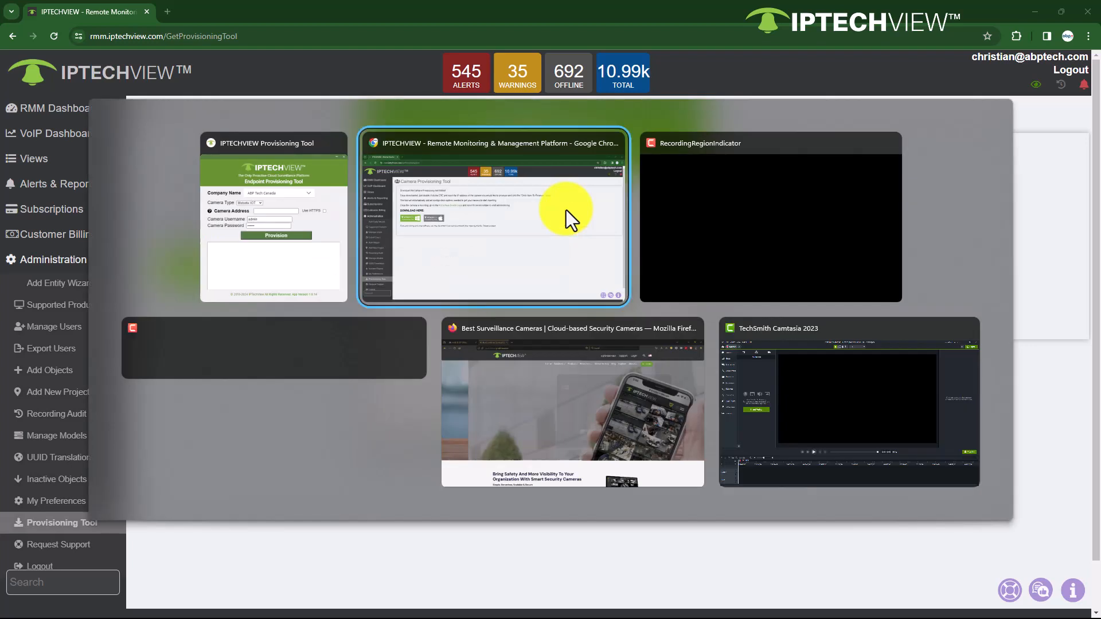
key("alt+Tab")
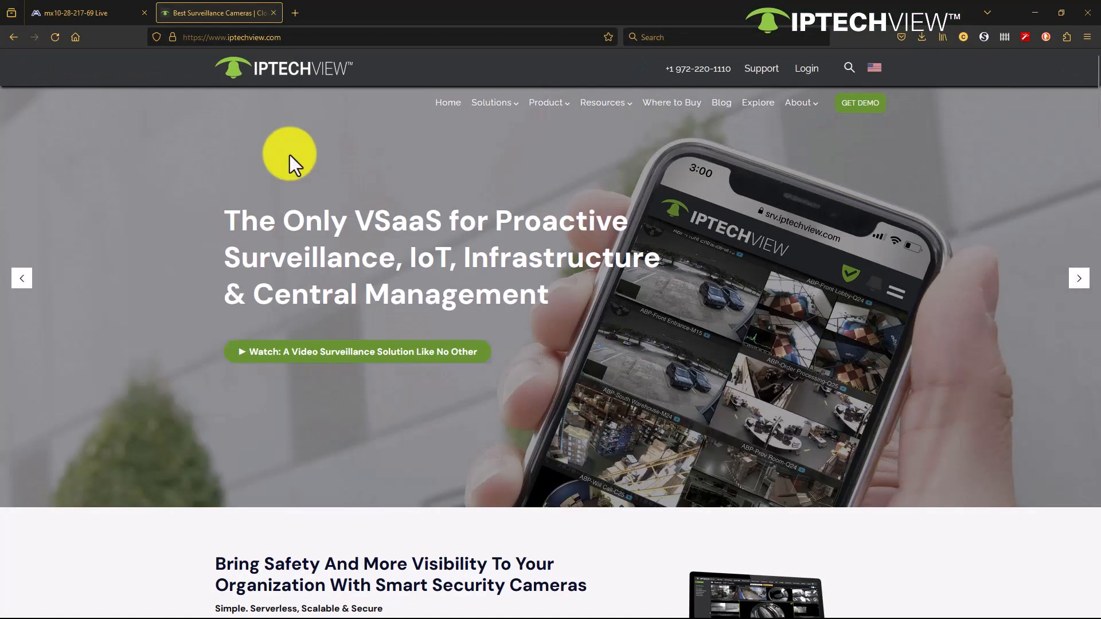
left_click(73, 10)
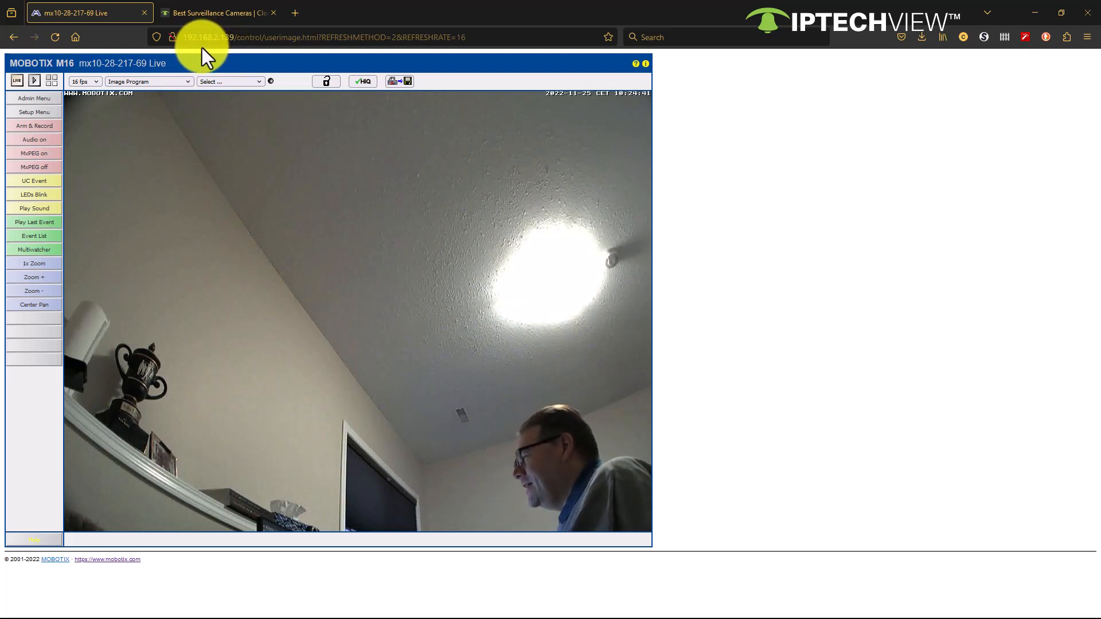
left_click(227, 20)
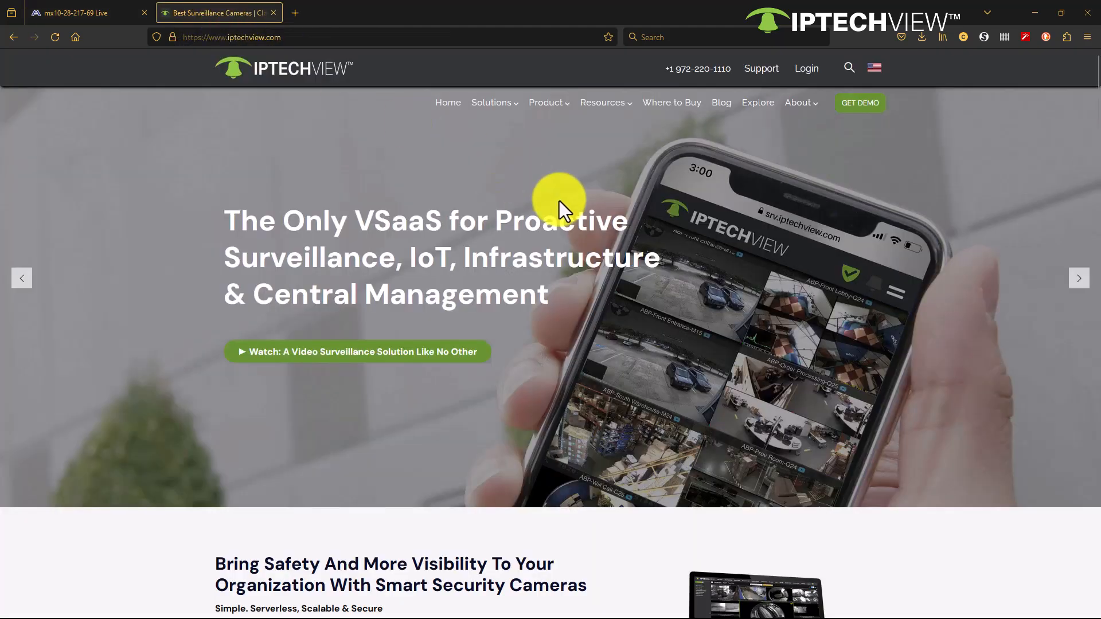
Step: In the Endpoint Provisioning Tool, enter camera address 192.168.2.139 and the camera password, and provision the Mobotix IOT camera
key("alt+Tab")
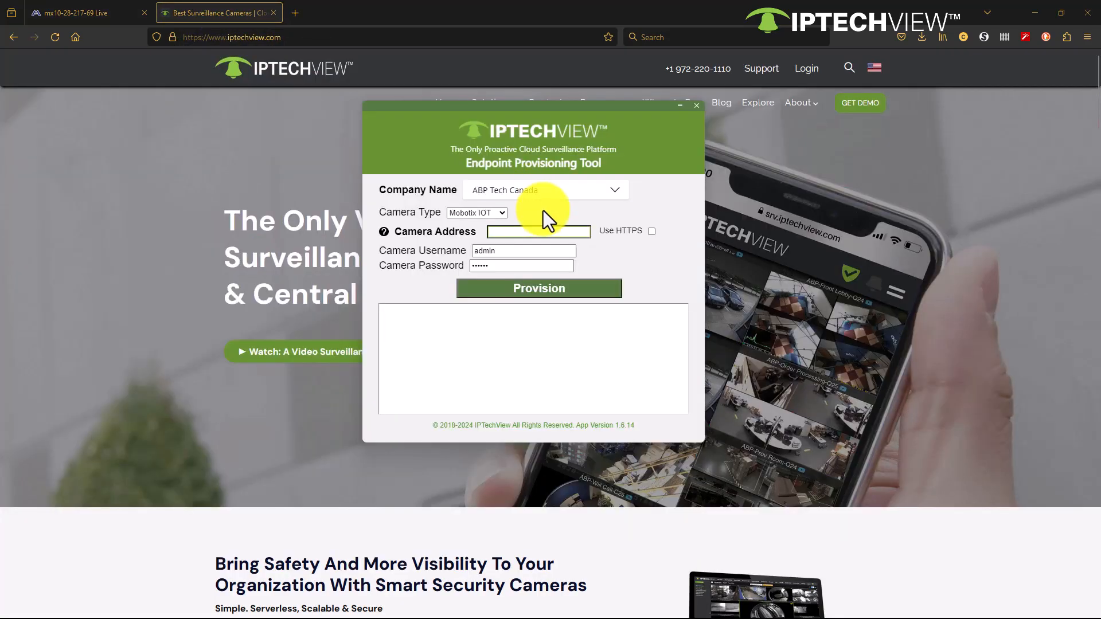
type("192.168.2.139")
double_click(505, 265)
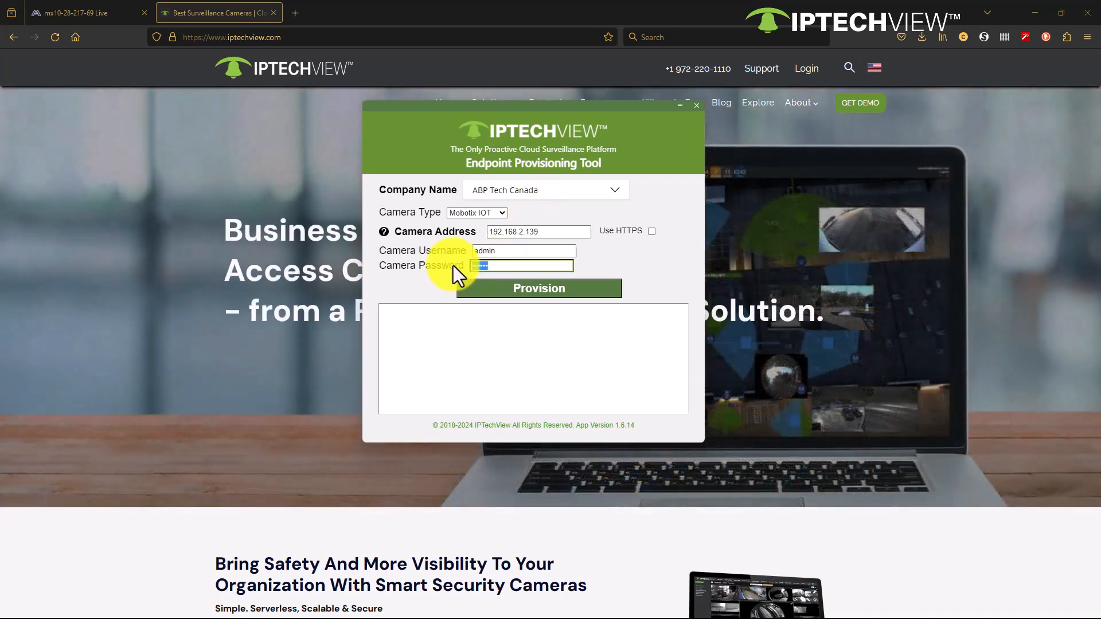
type("•••")
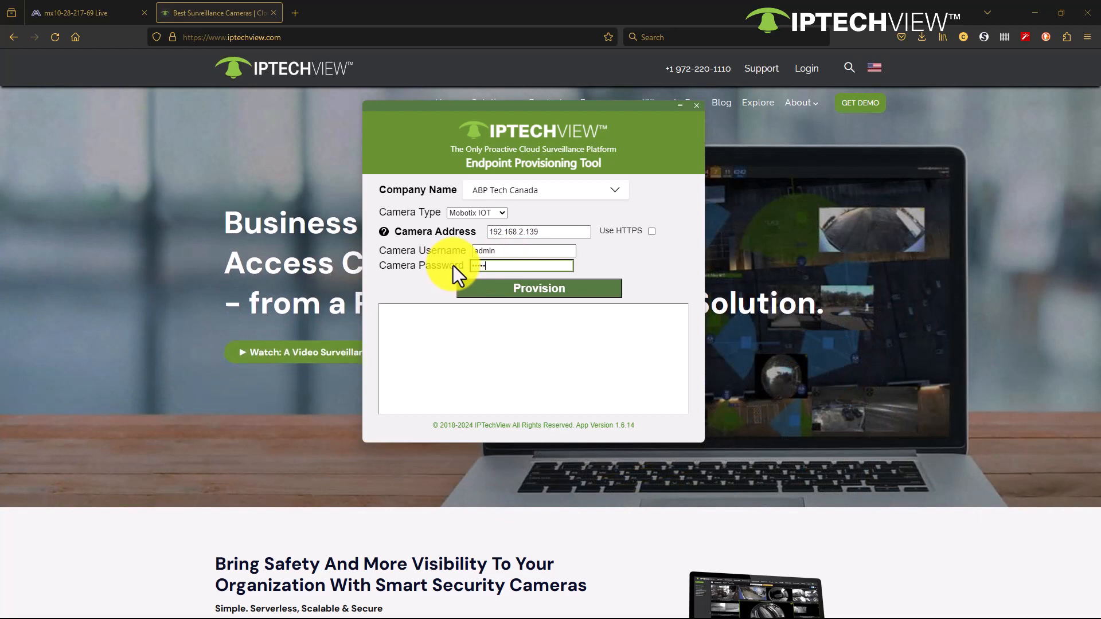
type("••••••")
left_click(555, 288)
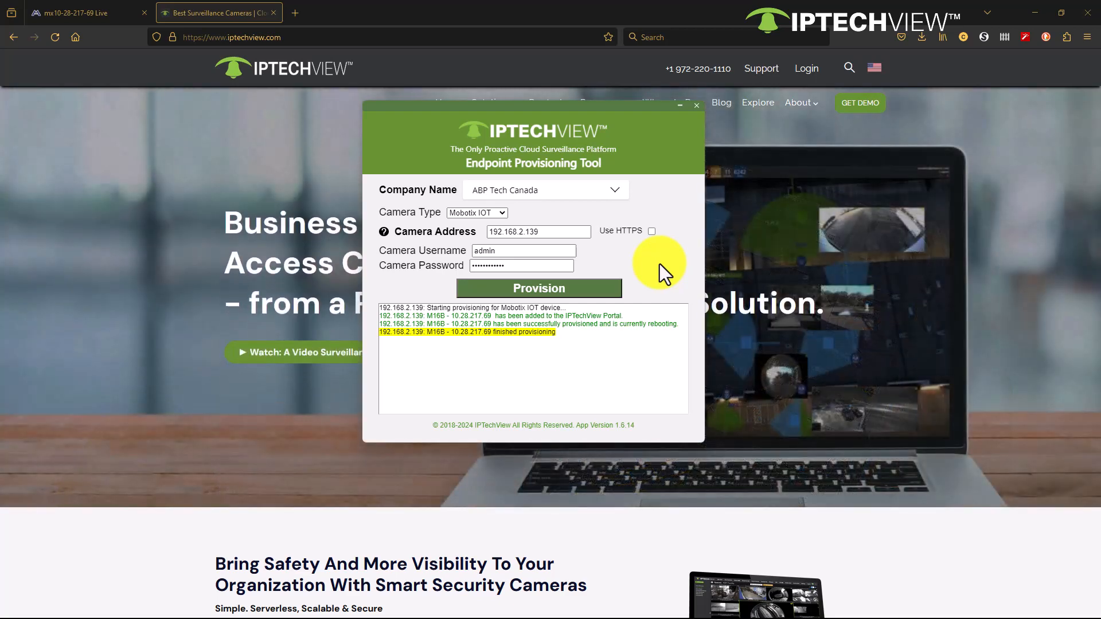
Step: Return to the camera's live page in Firefox and open Time & Date from its Administration Overview
left_click(105, 8)
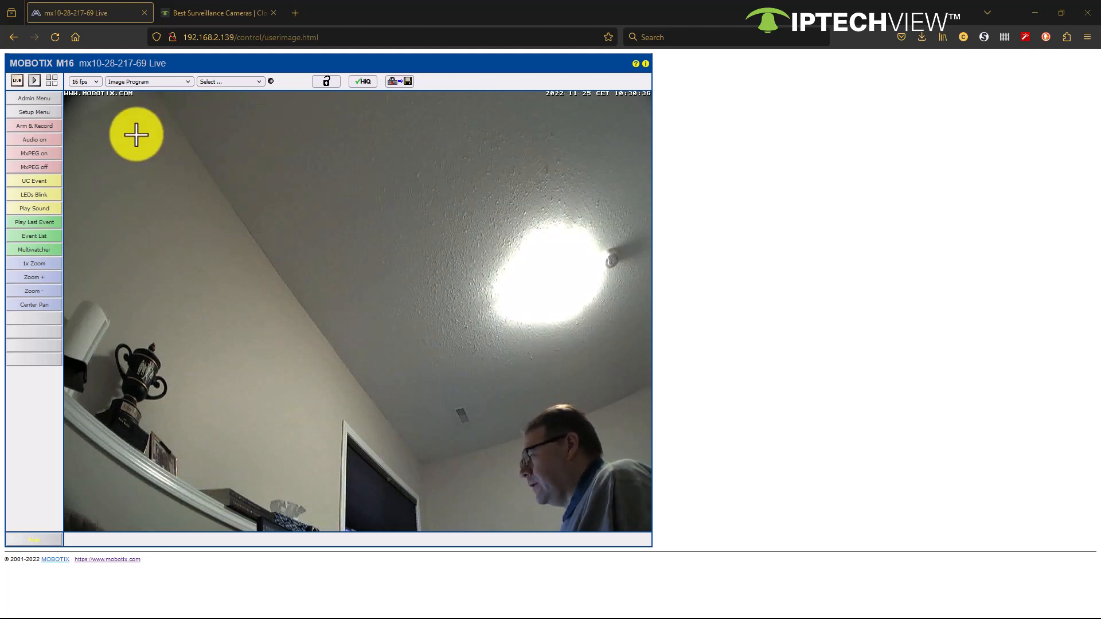
left_click(55, 99)
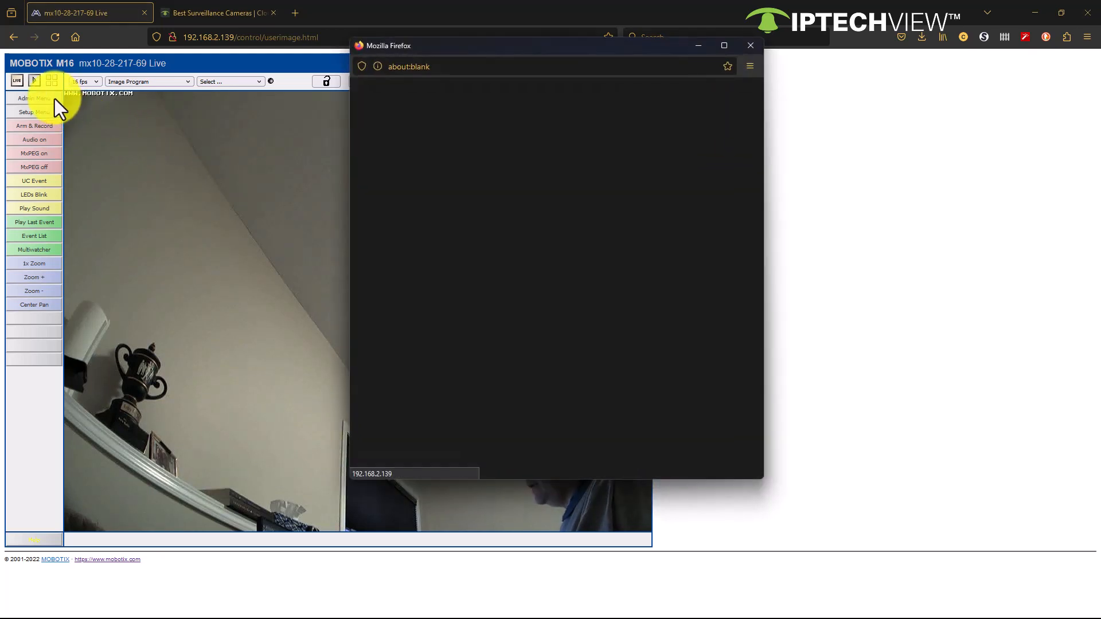
scroll(502, 228, "down", 5)
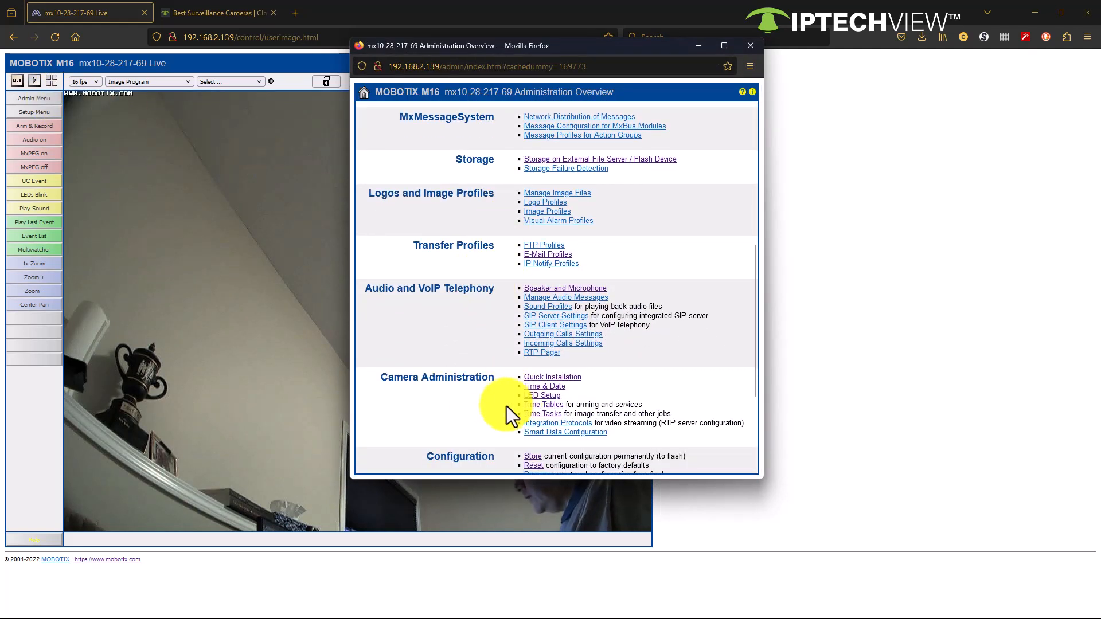
scroll(499, 350, "up", 2)
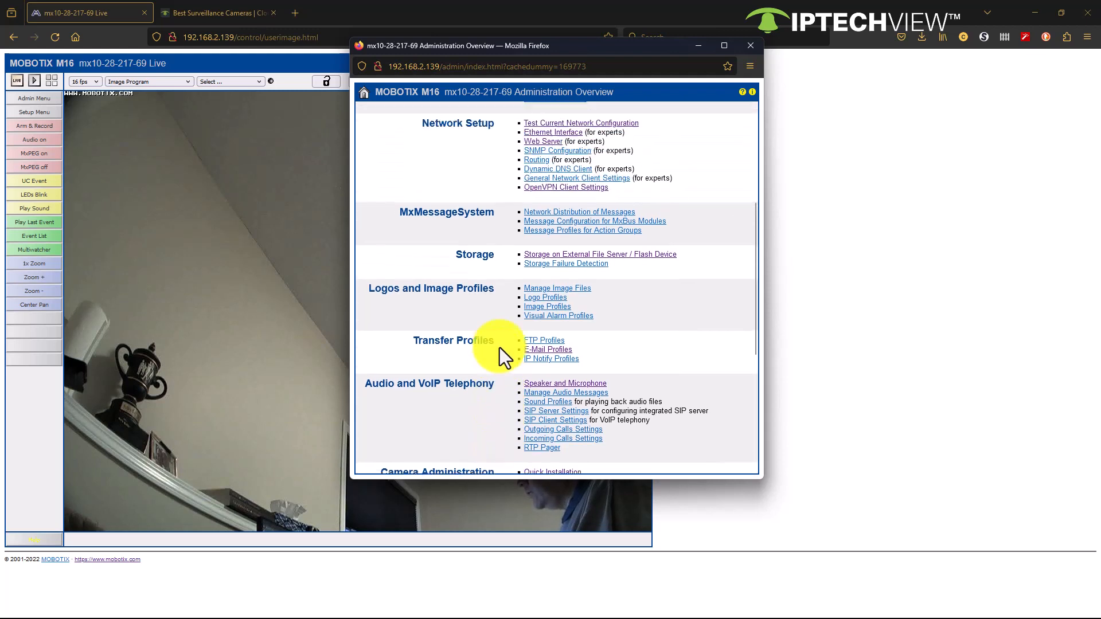
scroll(500, 347, "down", 3)
left_click(541, 336)
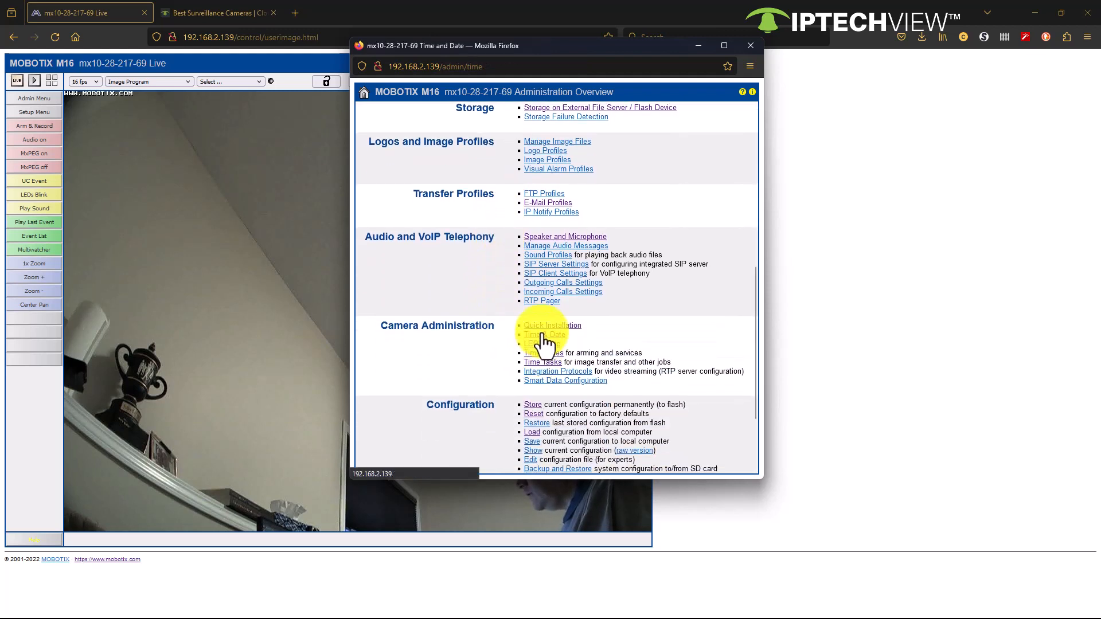
Step: Set the camera's first NTP time server to ca.pool.ntp.org and apply the setting
left_click(503, 226)
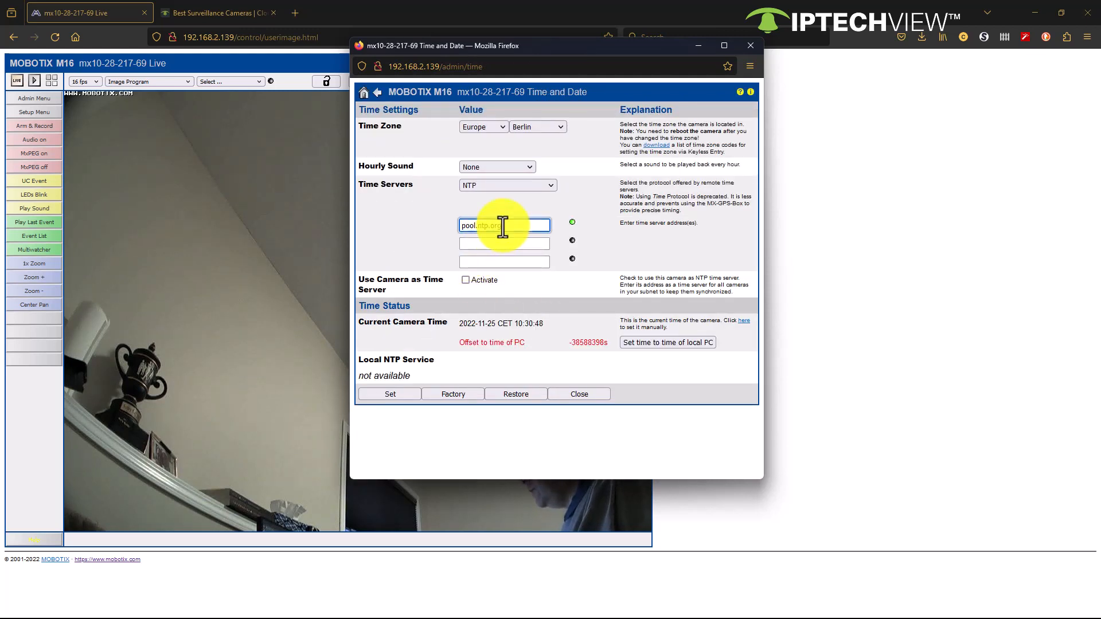
left_click_drag(502, 226, 426, 225)
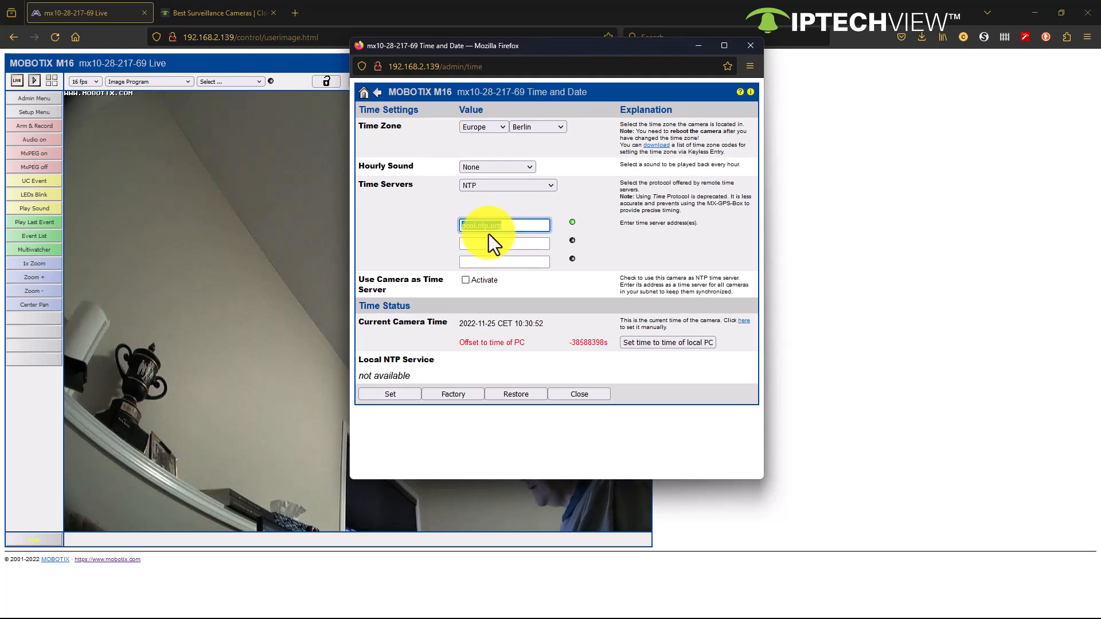
left_click(508, 225)
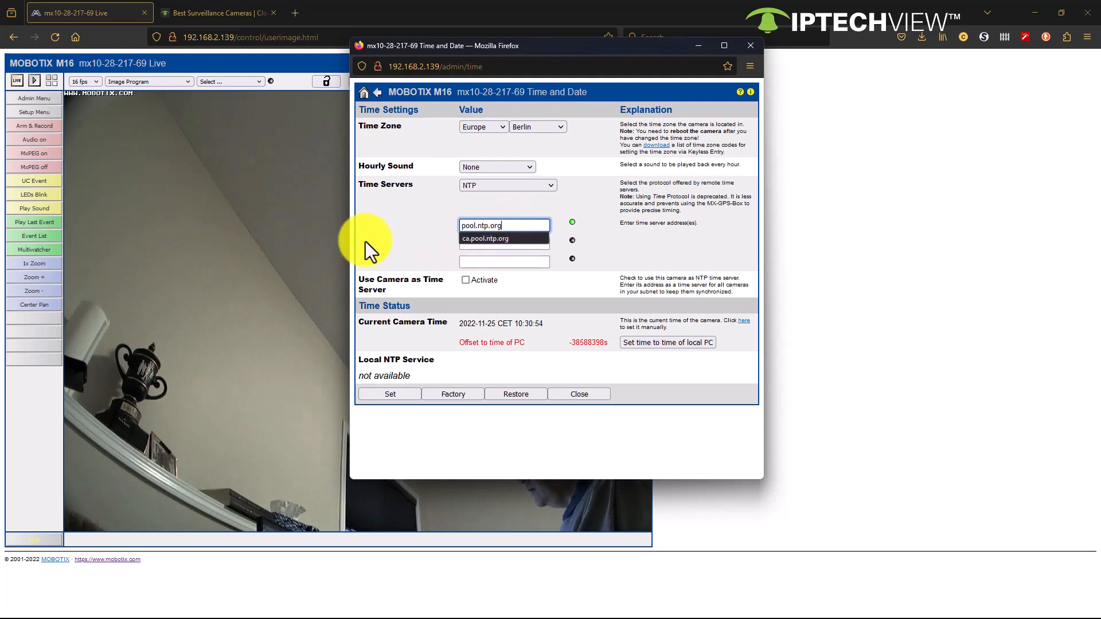
left_click(483, 240)
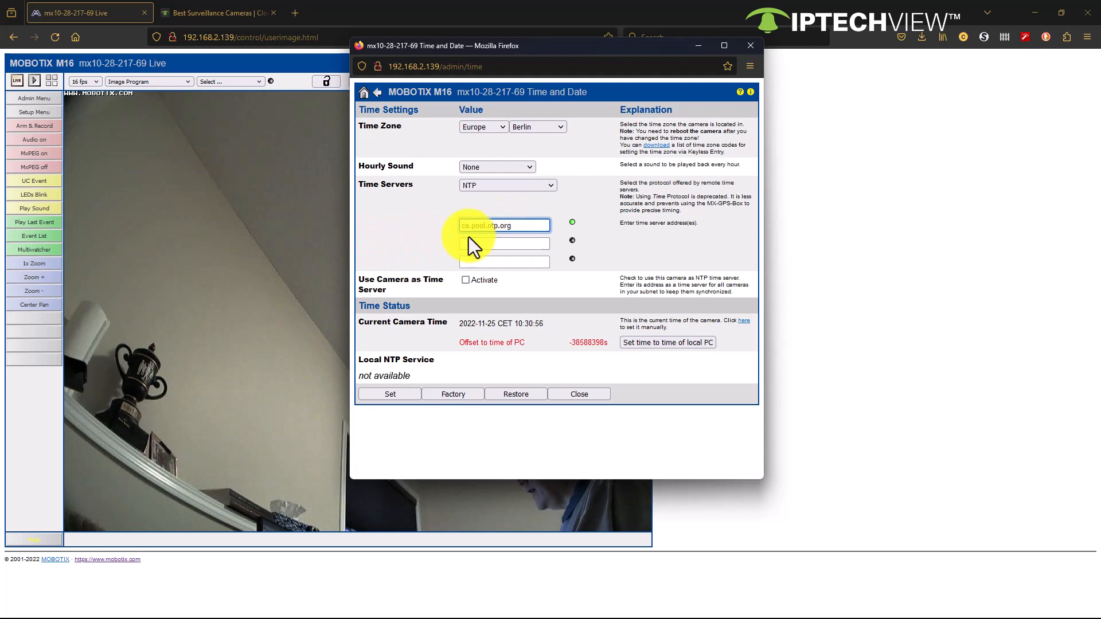
left_click(405, 395)
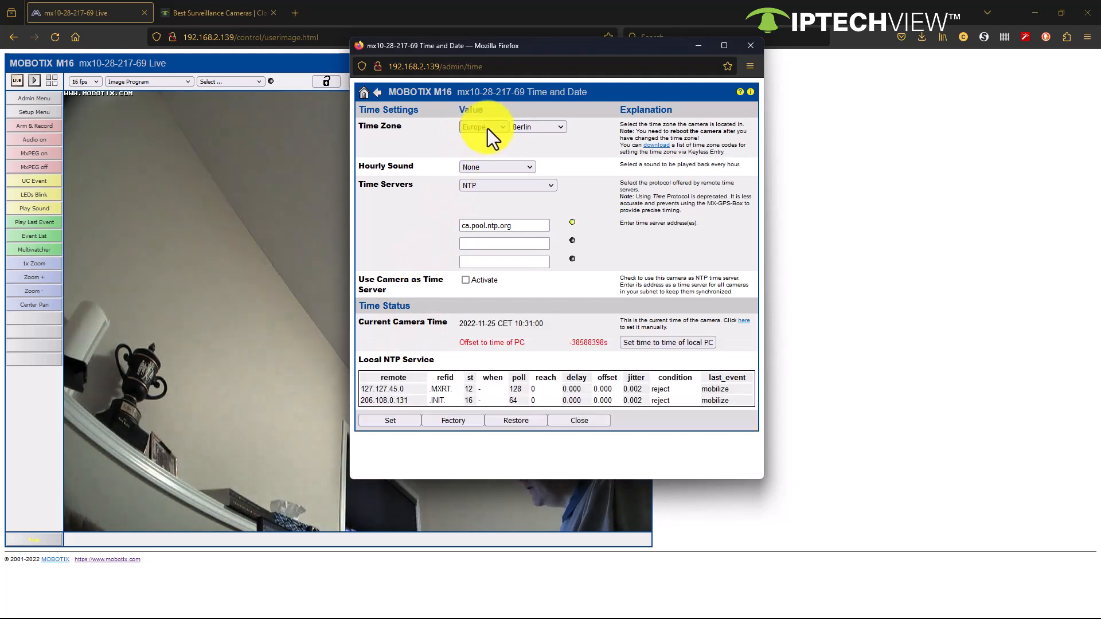
Step: Set the camera's time zone to Canada / Mountain, apply it and close the Time and Date settings
left_click(488, 128)
left_click(483, 261)
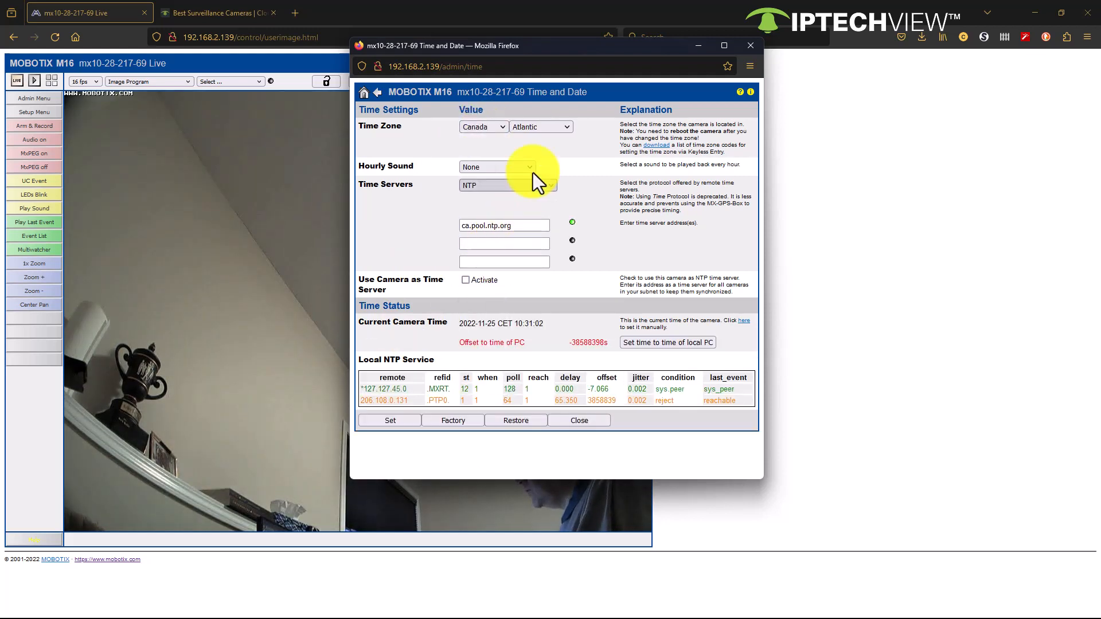
left_click(546, 127)
left_click(534, 185)
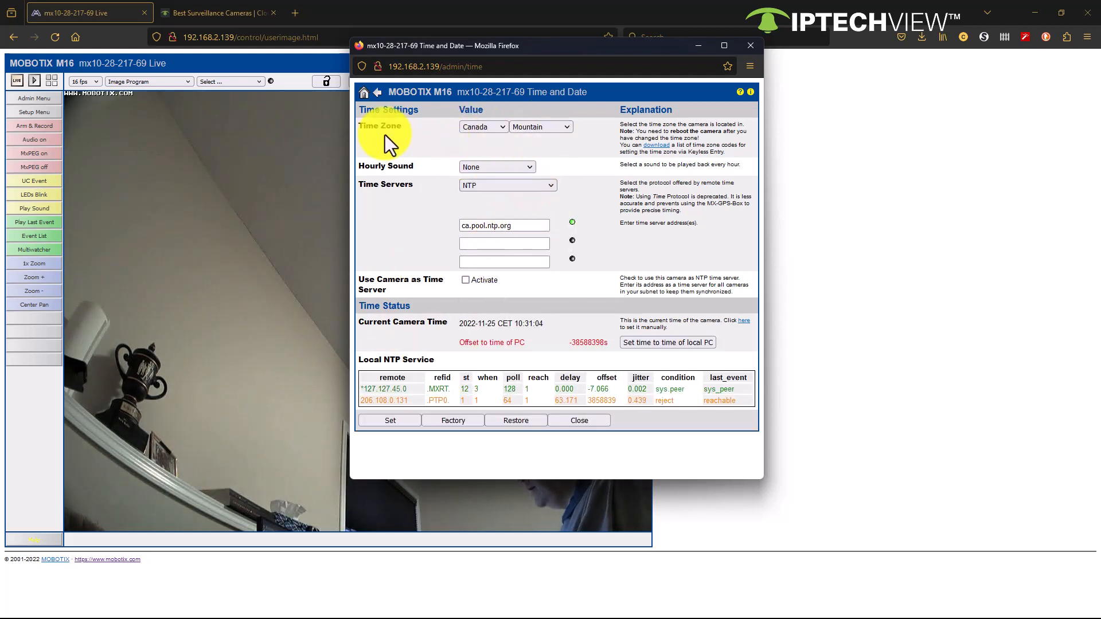
left_click(407, 423)
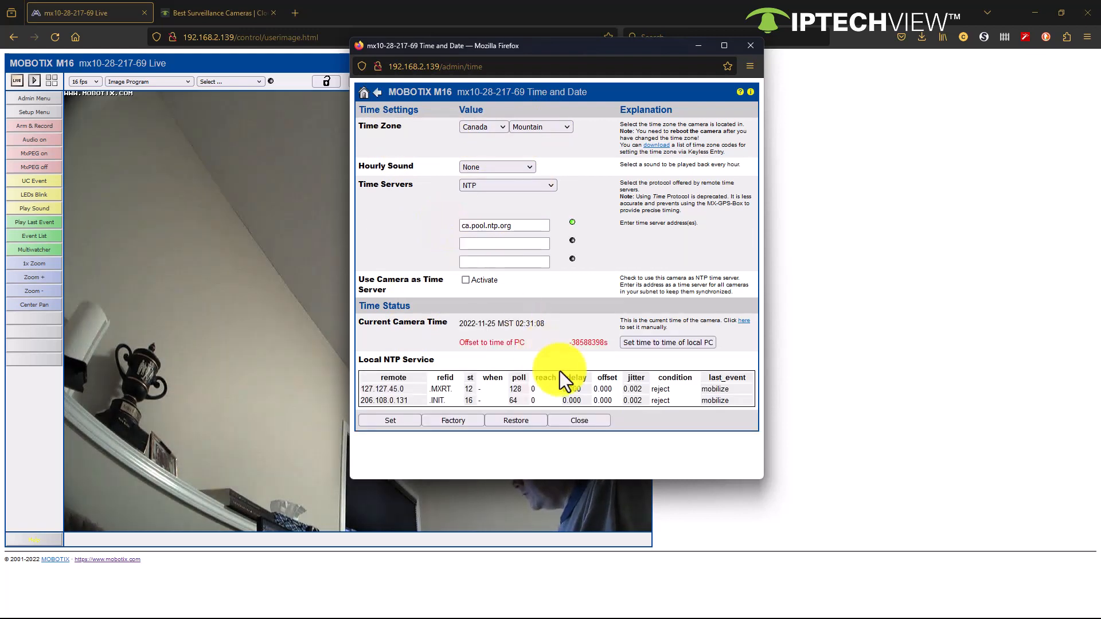
left_click(591, 422)
left_click(612, 304)
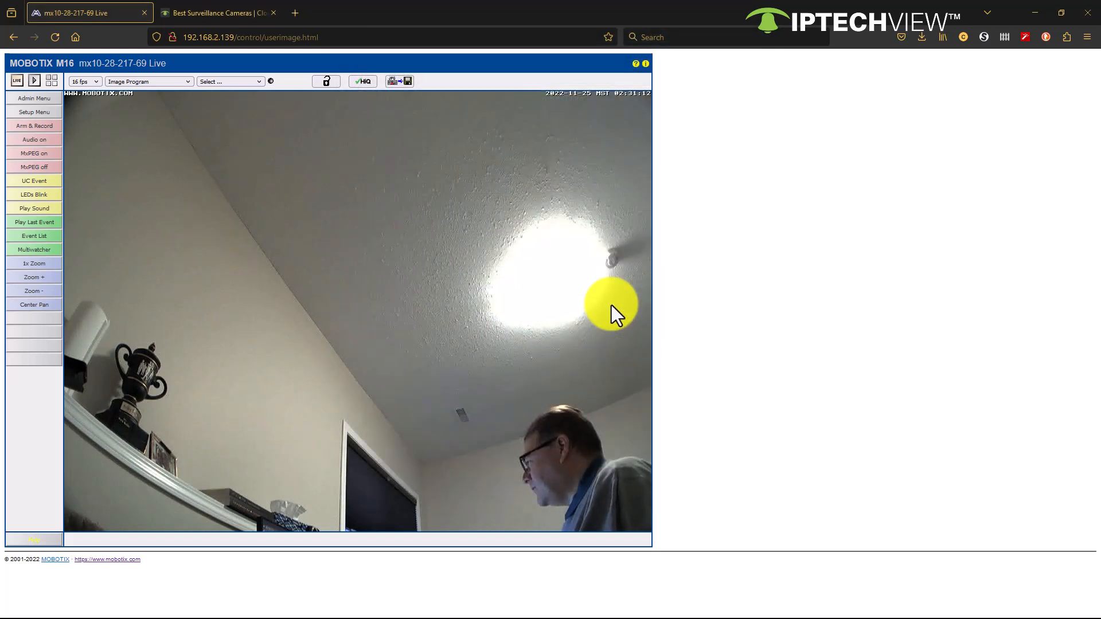
Step: Open the camera's Recording settings from its Setup Overview and expand them to show the additional options
left_click(47, 114)
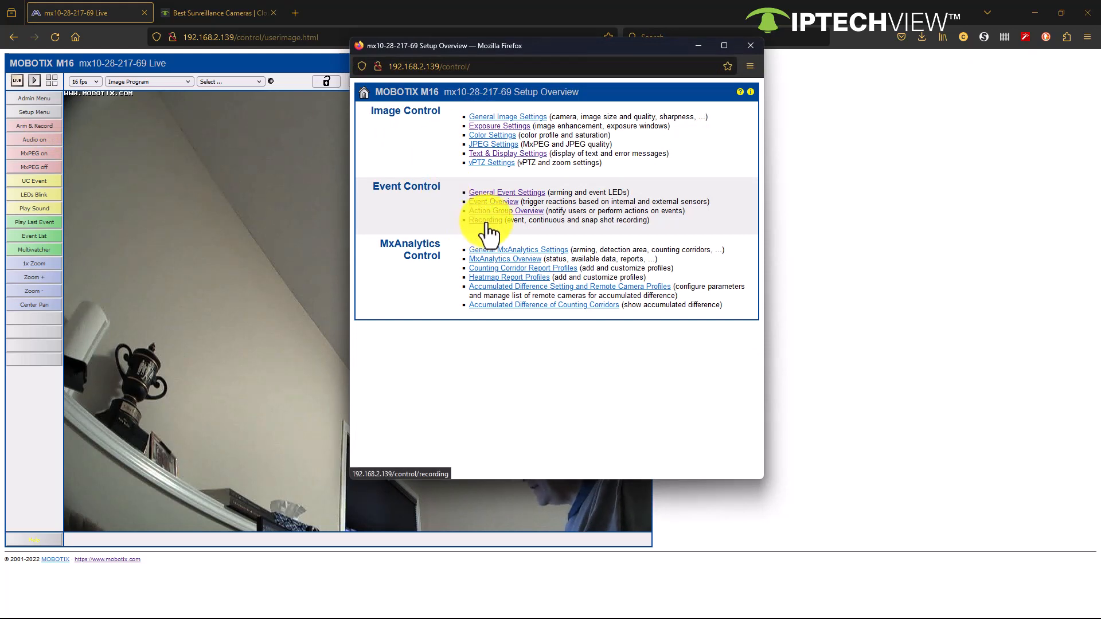
left_click(485, 222)
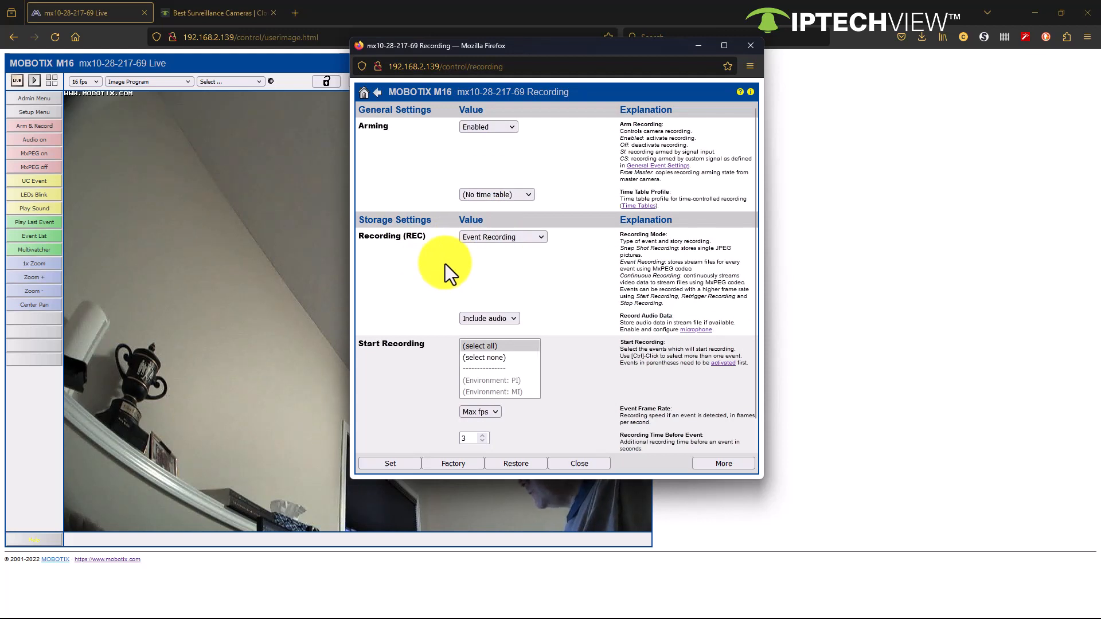
scroll(445, 264, "down", 1)
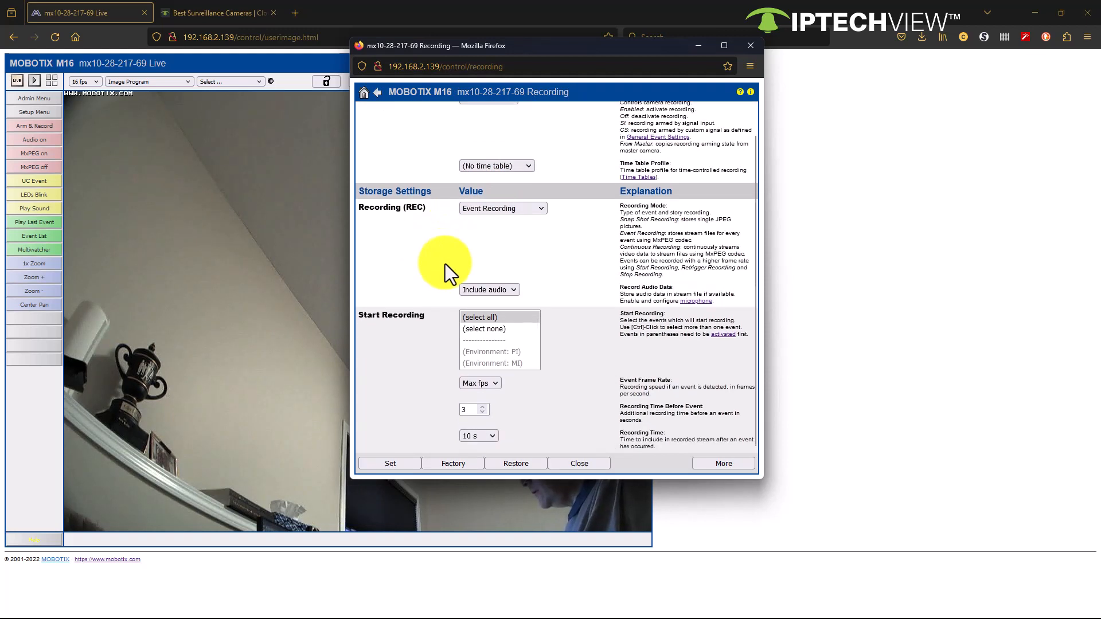
left_click(724, 464)
scroll(590, 315, "down", 5)
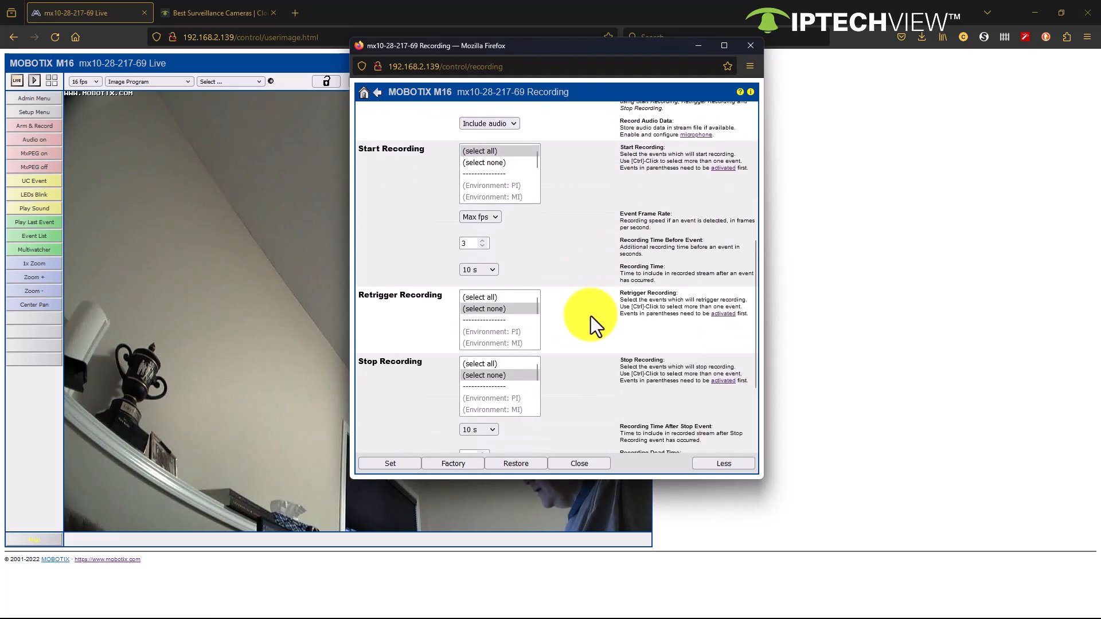
Step: Set the recording time before an event to 5 seconds and the recording time to 30 s, then apply and close the Recording settings
scroll(592, 316, "down", 1)
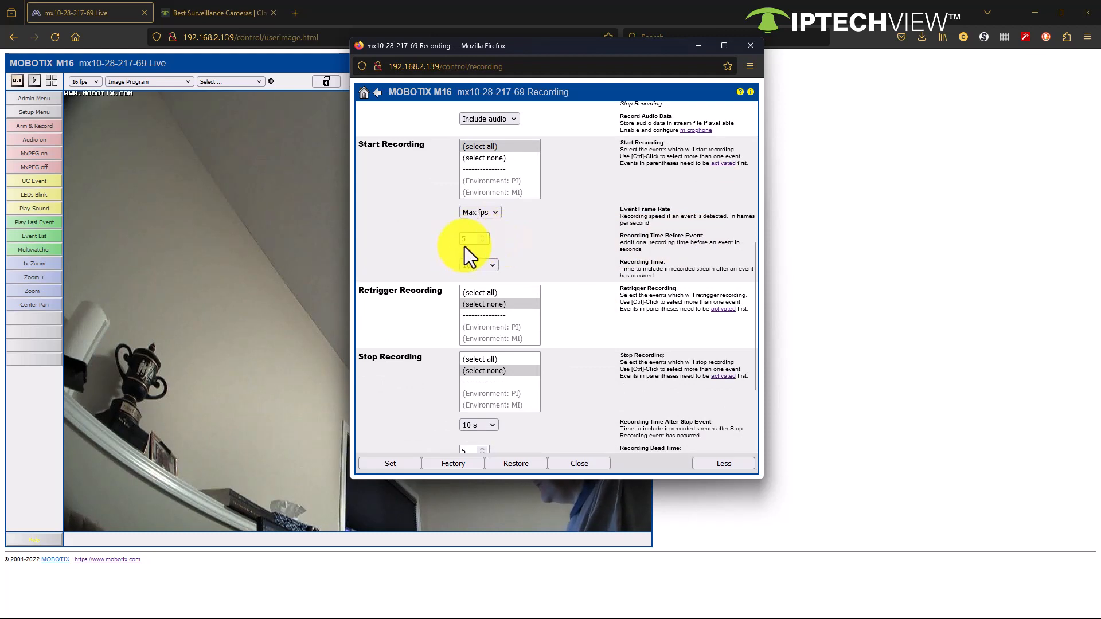
left_click(493, 267)
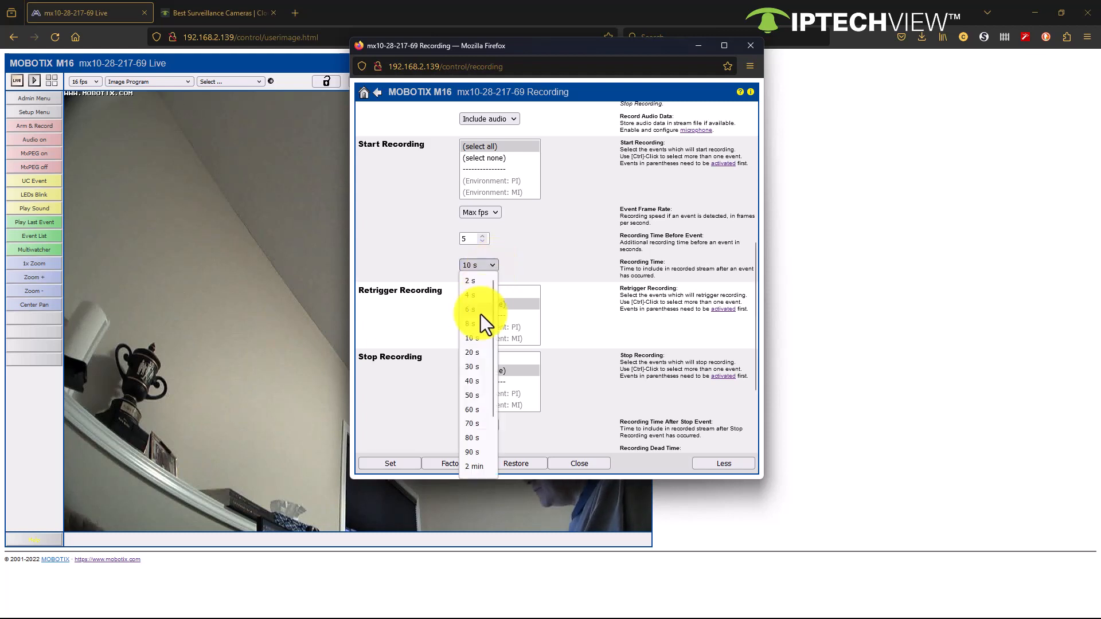
left_click(479, 365)
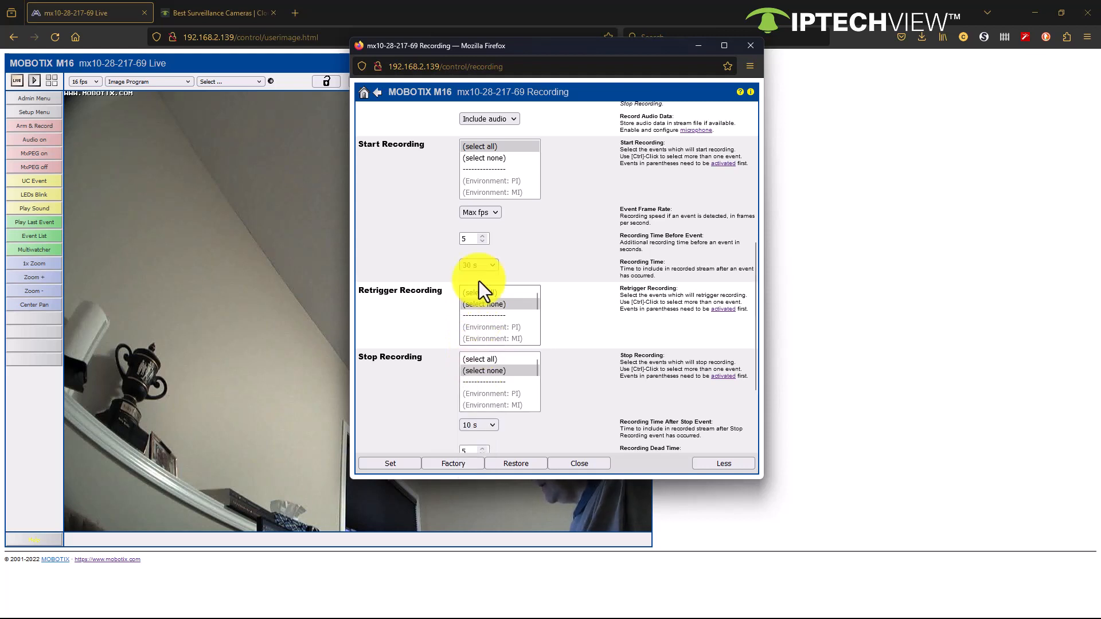
left_click(401, 464)
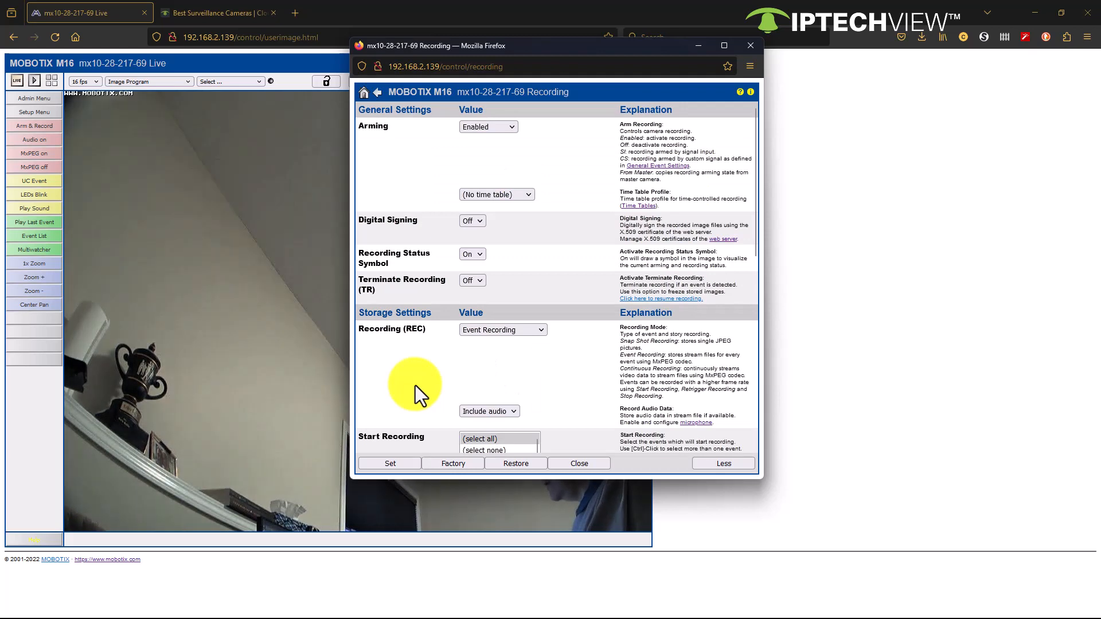
left_click(599, 469)
left_click(611, 297)
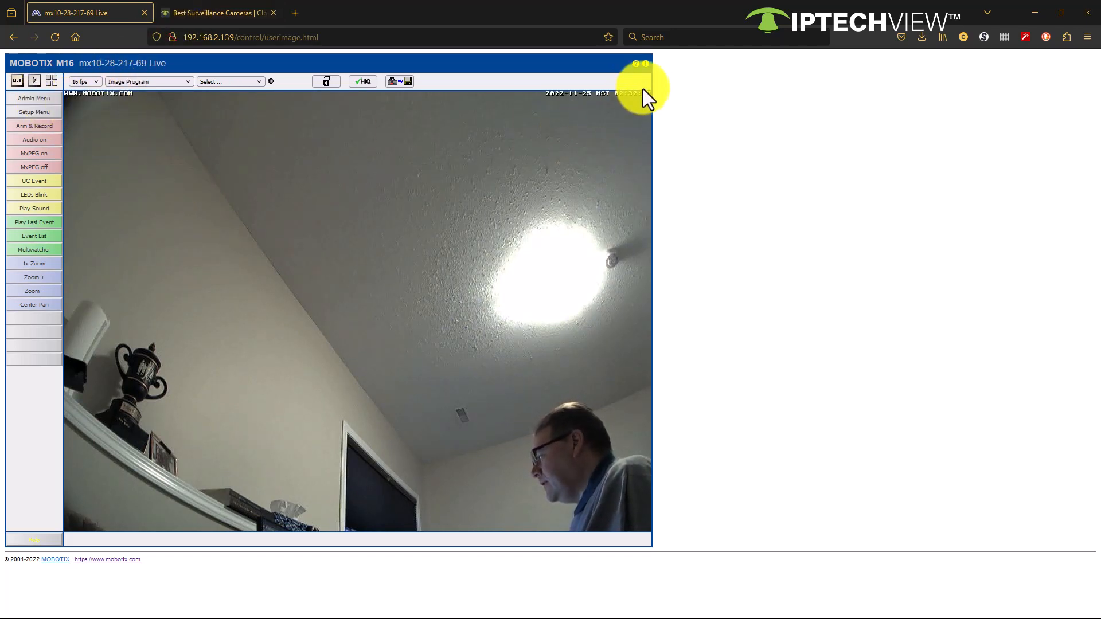
Step: Copy the camera's serial number from its Camera Status information and close that window
left_click(647, 63)
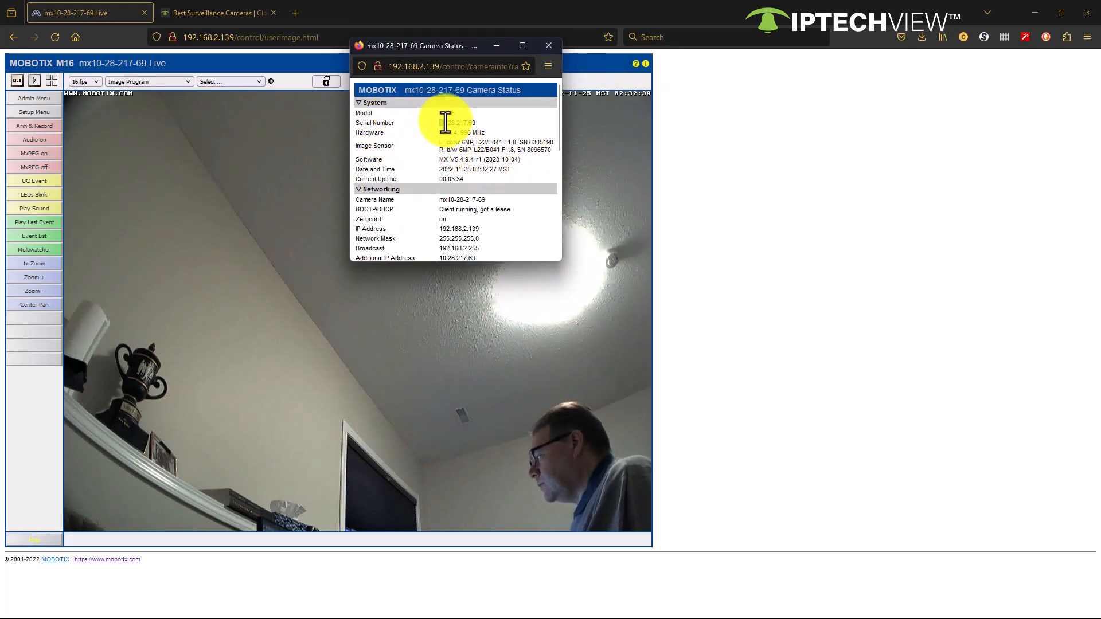
left_click_drag(445, 123, 474, 123)
right_click(480, 127)
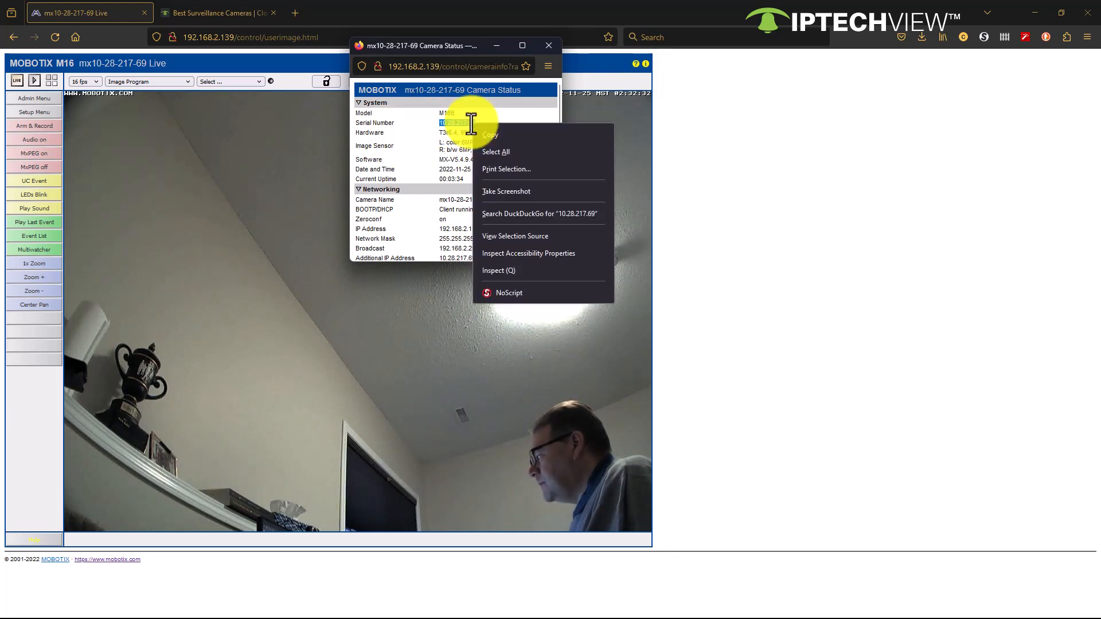
left_click(490, 144)
left_click(549, 46)
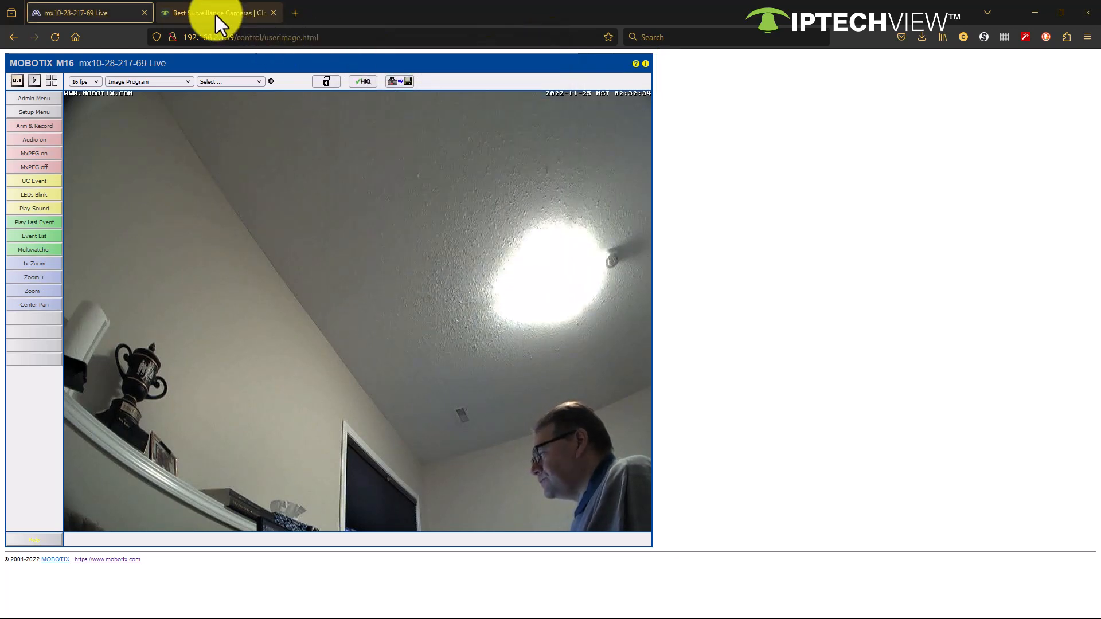
Step: Switch to the IPTECHVIEW portal in Chrome, find the camera by its copied serial number and open its device page past the subscription notice
left_click(215, 14)
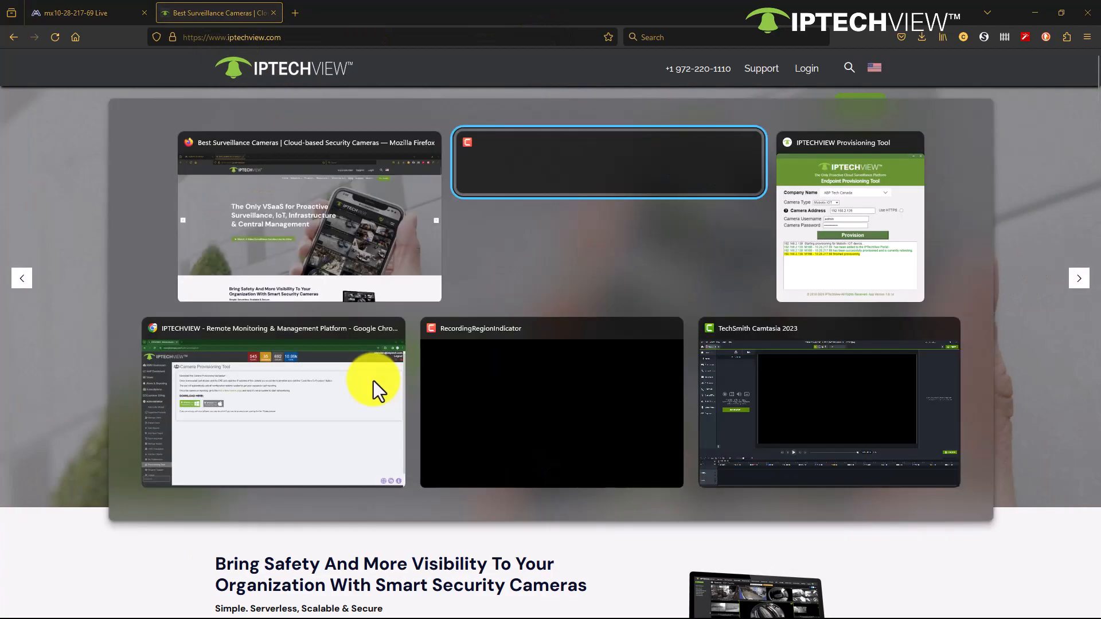
key("alt+Tab")
left_click(373, 381)
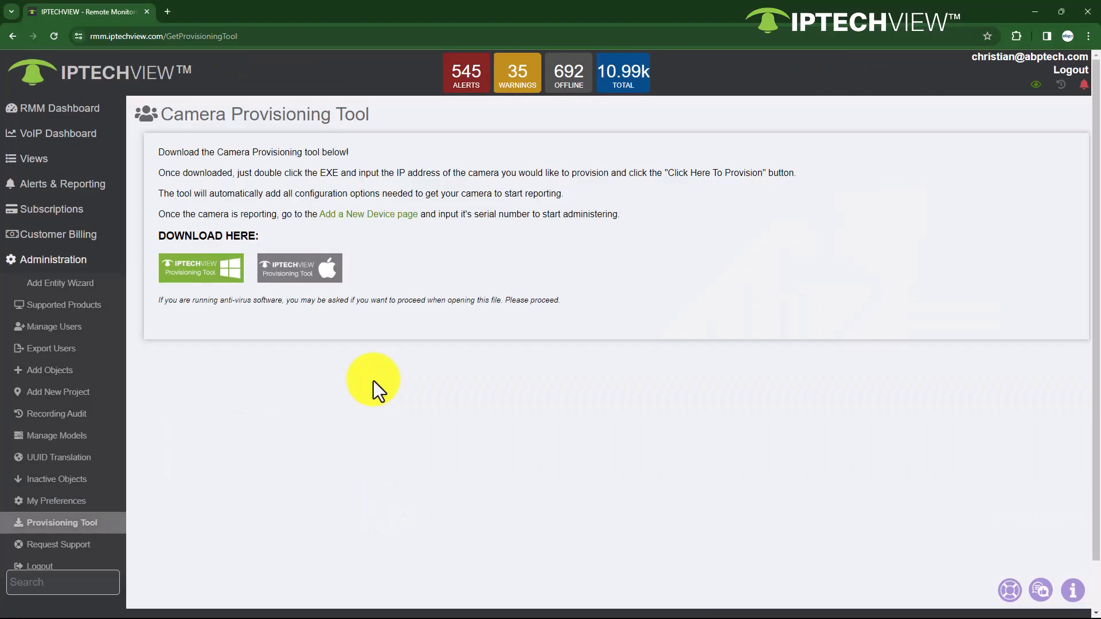
left_click(66, 581)
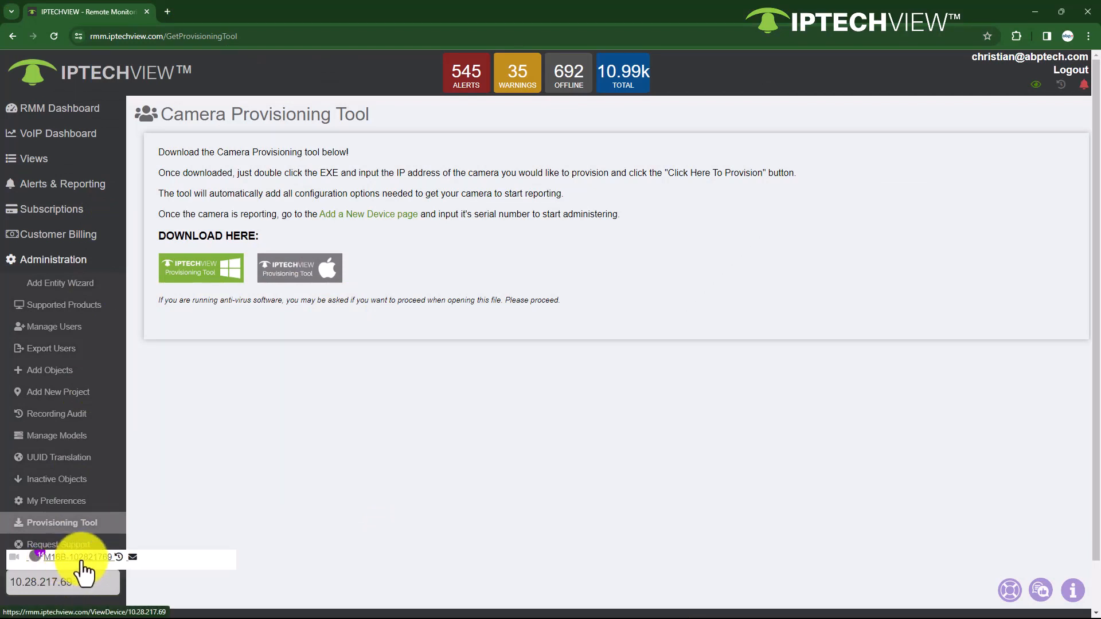
left_click(86, 560)
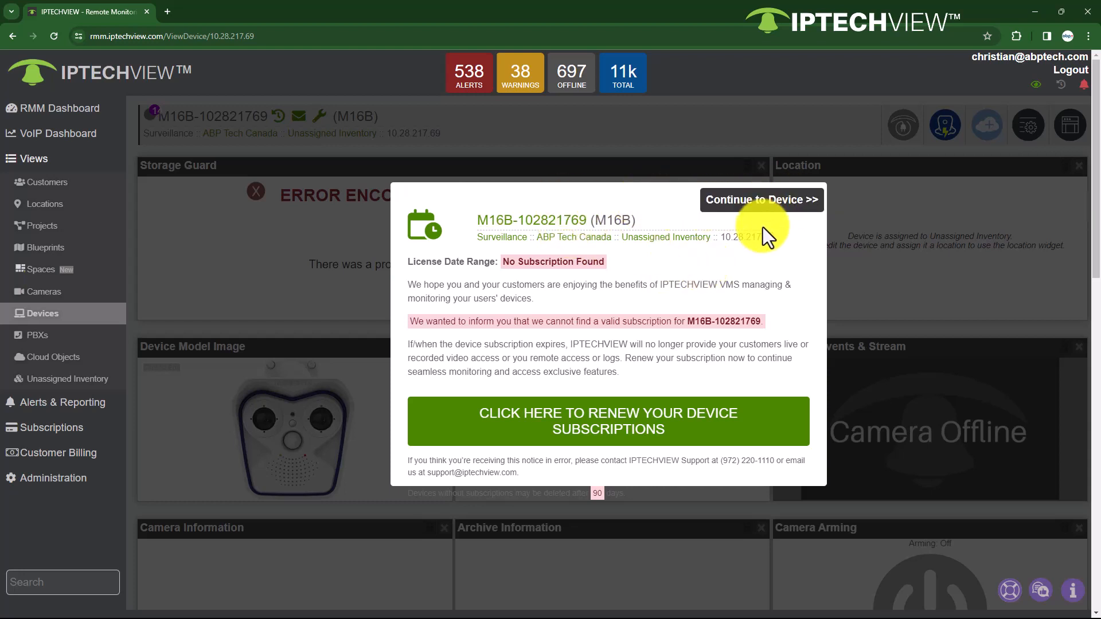
left_click(772, 202)
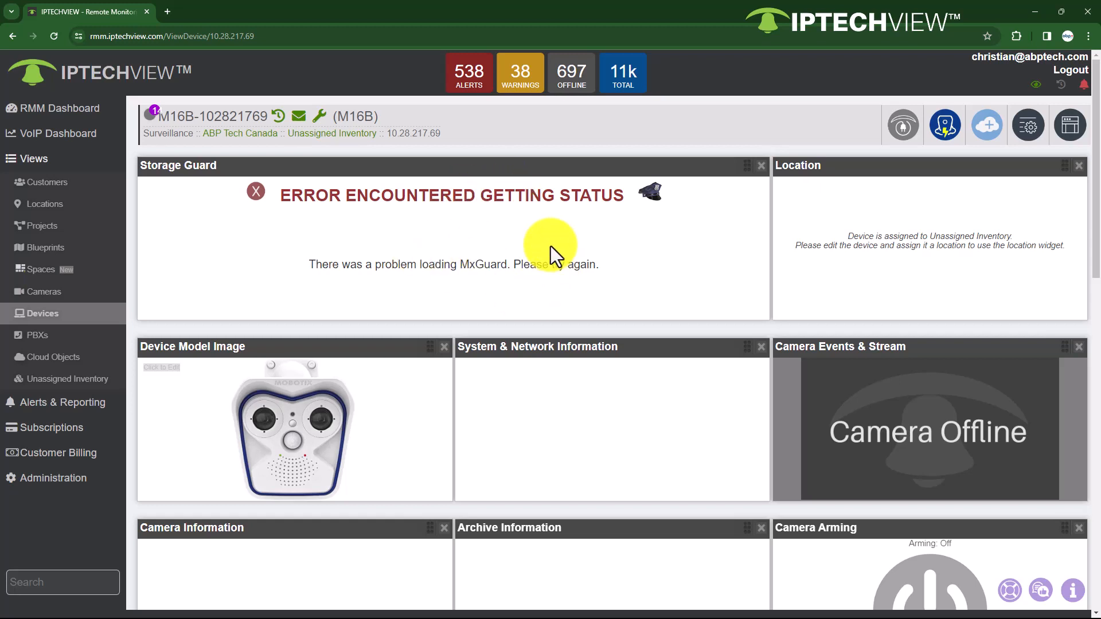
Step: Return to the camera's live page in Firefox and open Test Current Network Configuration from its Administration Overview, closing the empty test log
key("alt+Tab")
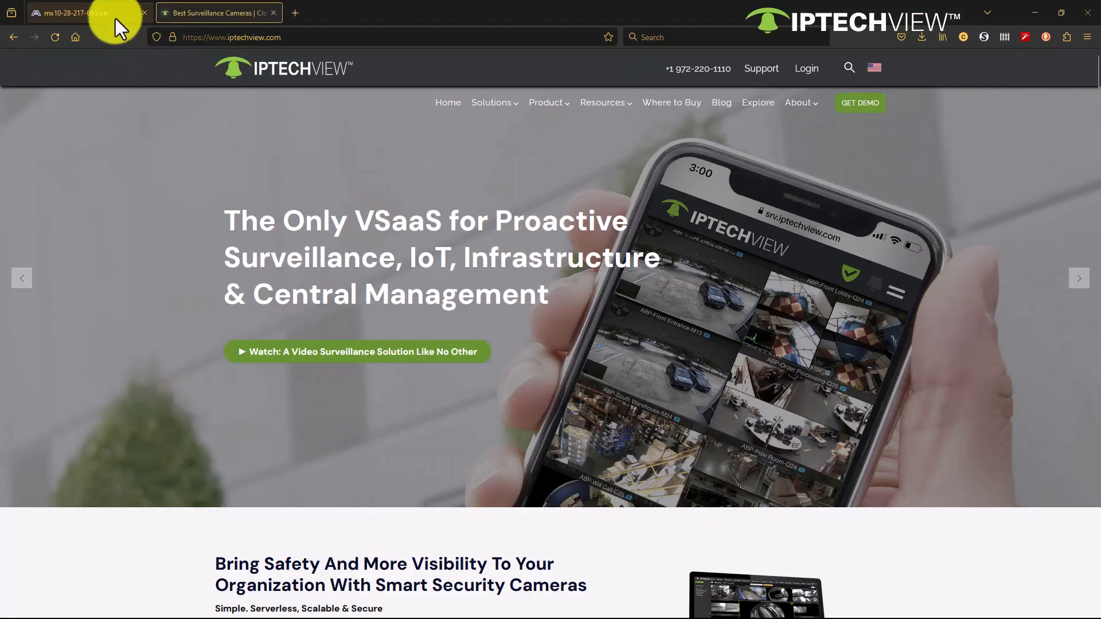
left_click(110, 14)
left_click(36, 98)
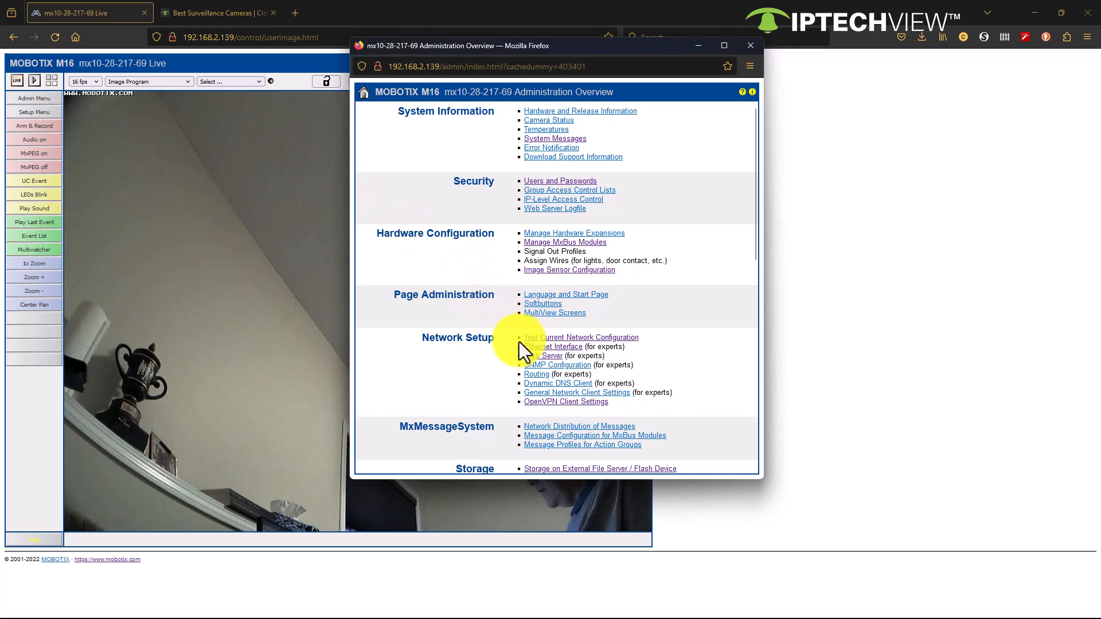
left_click(551, 340)
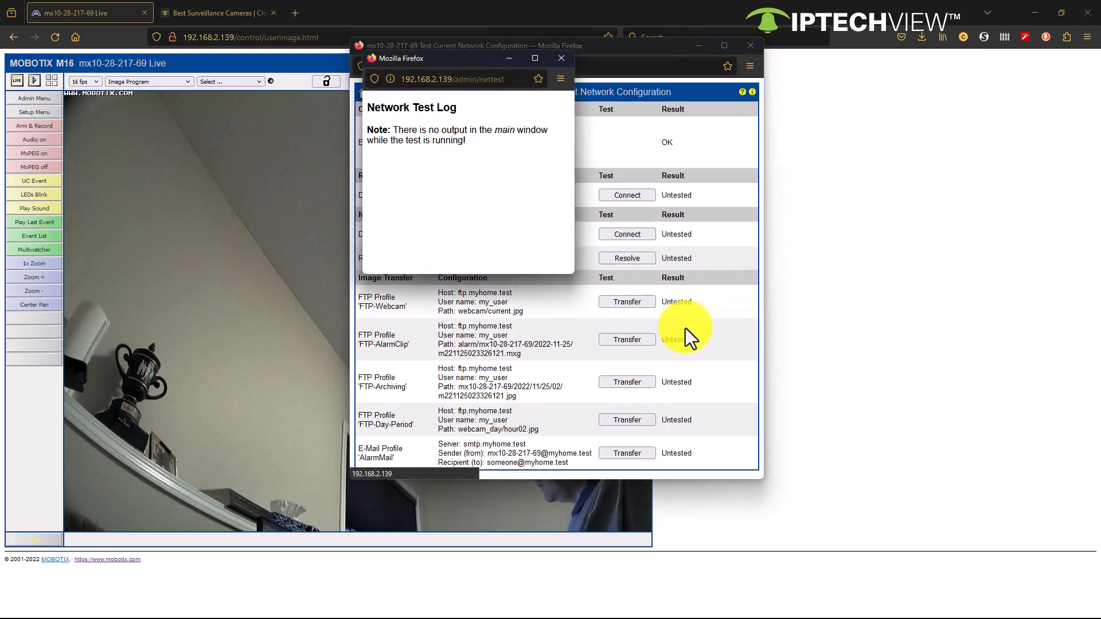
left_click(562, 60)
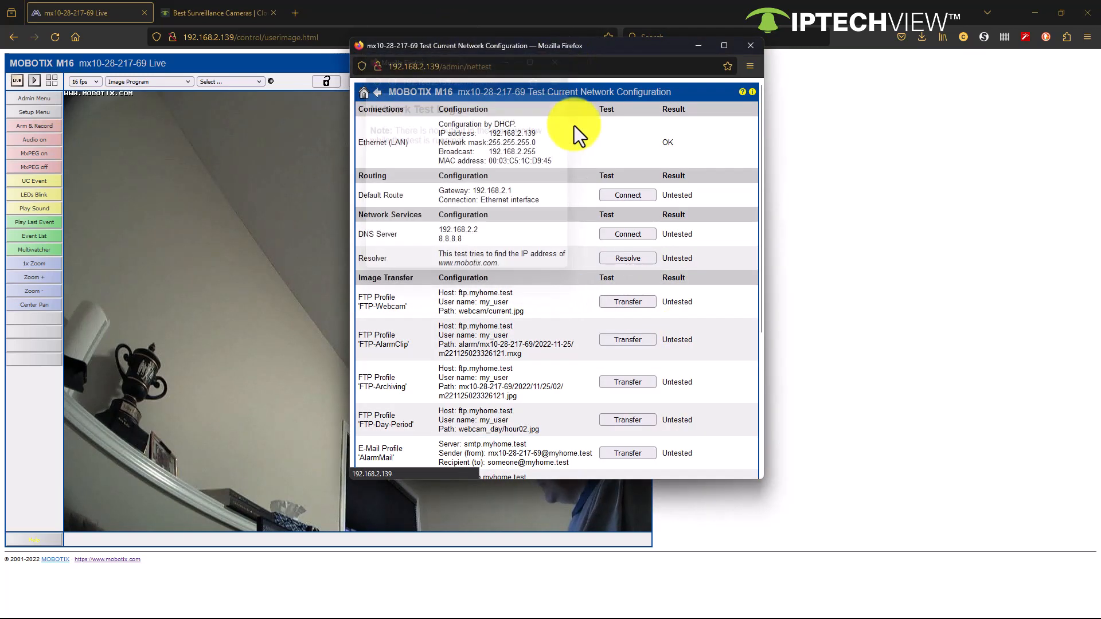
Step: Widen the network test window and send a test message with the MX-RMM_get IP Notify profile
scroll(549, 303, "down", 6)
scroll(548, 302, "down", 5)
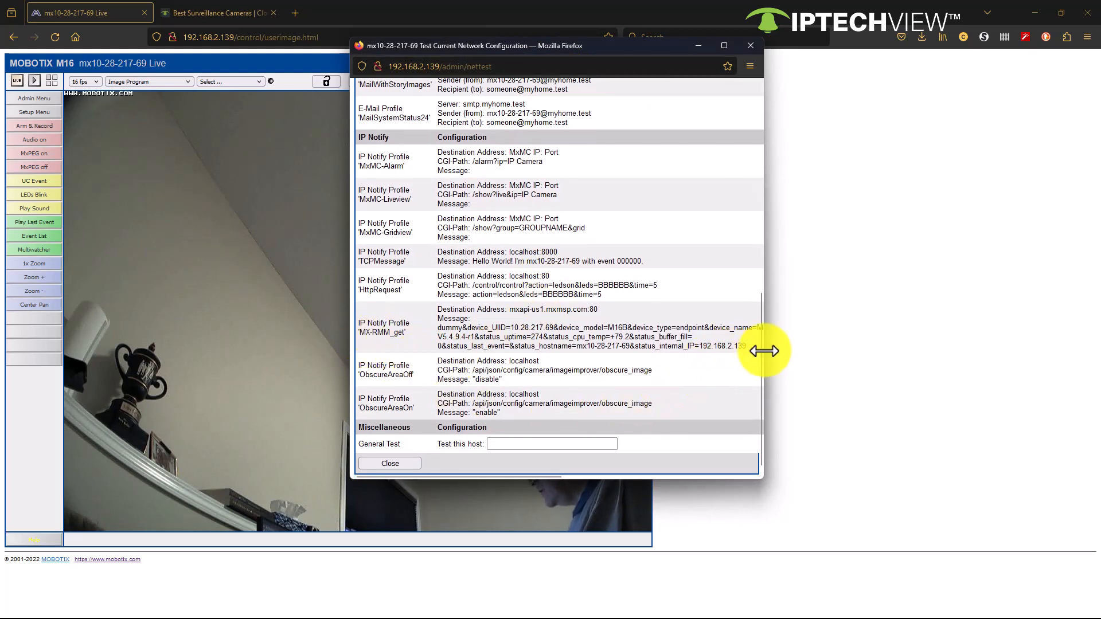
left_click_drag(765, 350, 1044, 365)
left_click(995, 329)
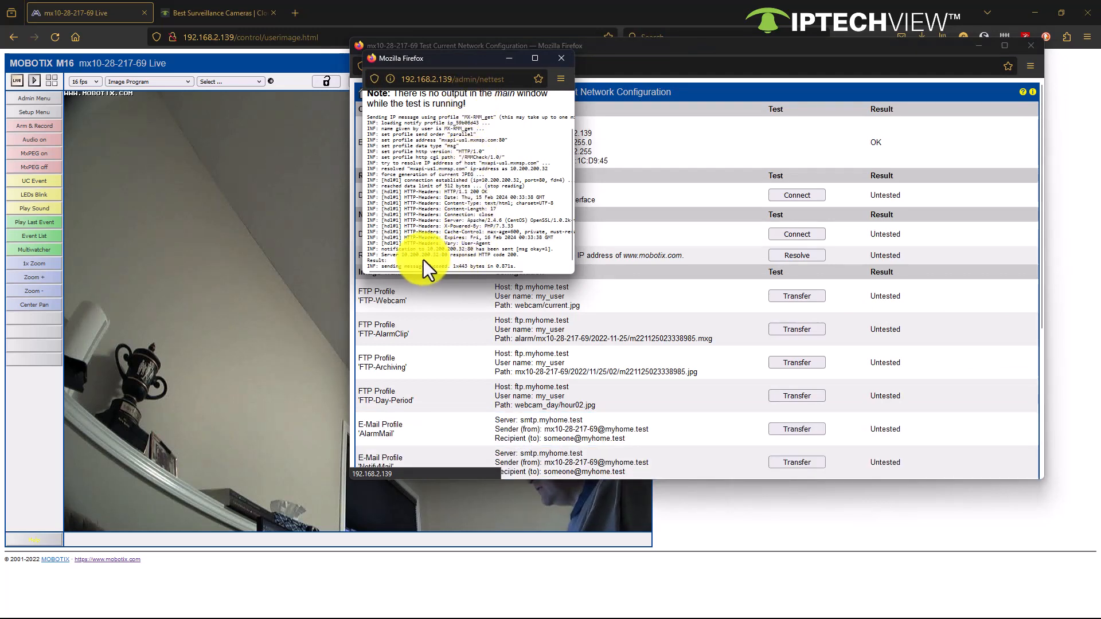
Step: Enlarge the Network Test Log, examine the server's HTTP response code for the MX-RMM_get message, and close the log
left_click_drag(471, 69, 235, 66)
scroll(269, 161, "up", 3)
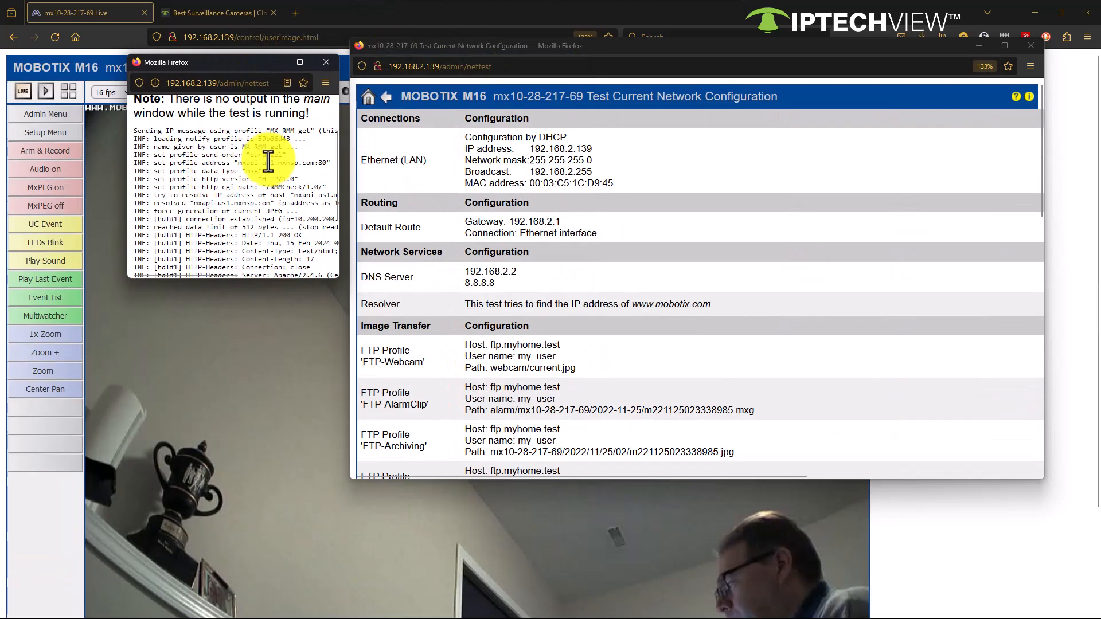
left_click_drag(338, 279, 396, 355)
left_click(237, 262)
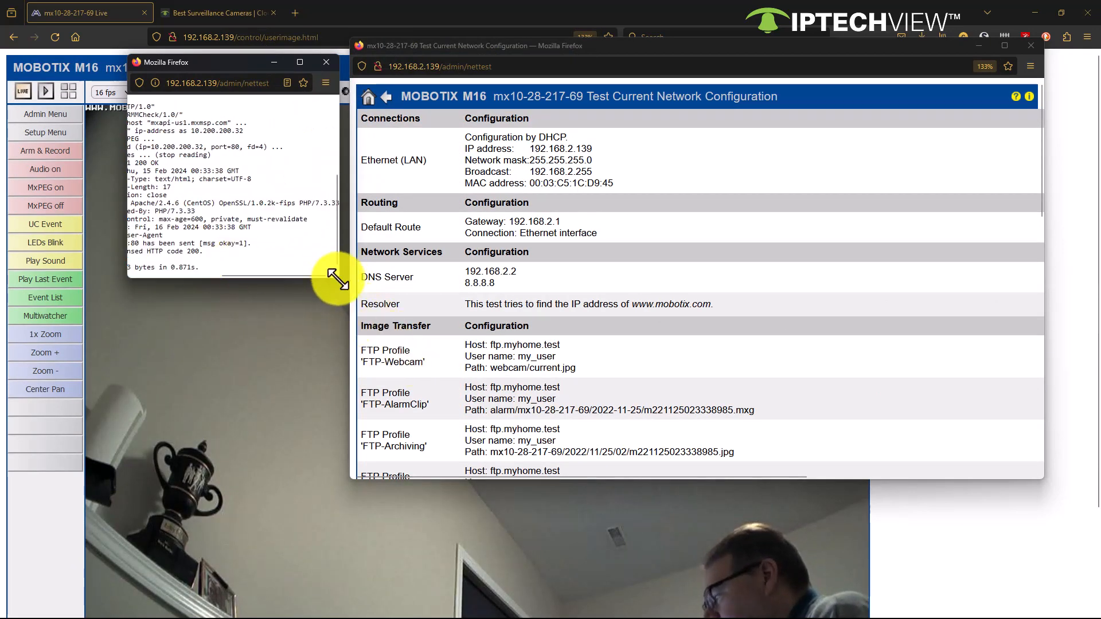
left_click_drag(338, 279, 486, 421)
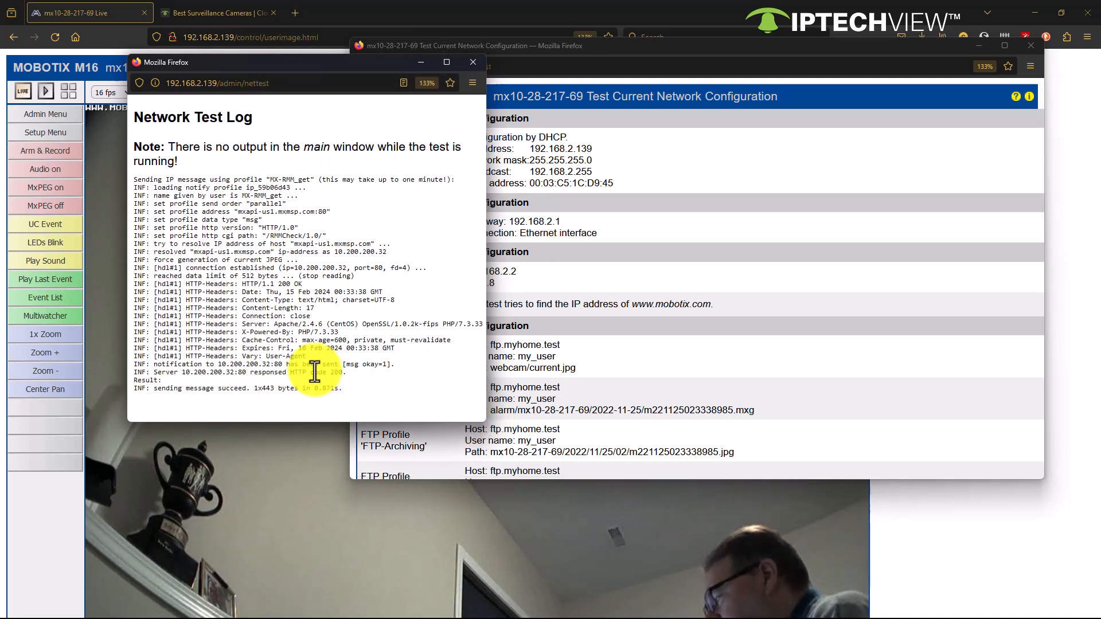
left_click_drag(310, 372, 356, 375)
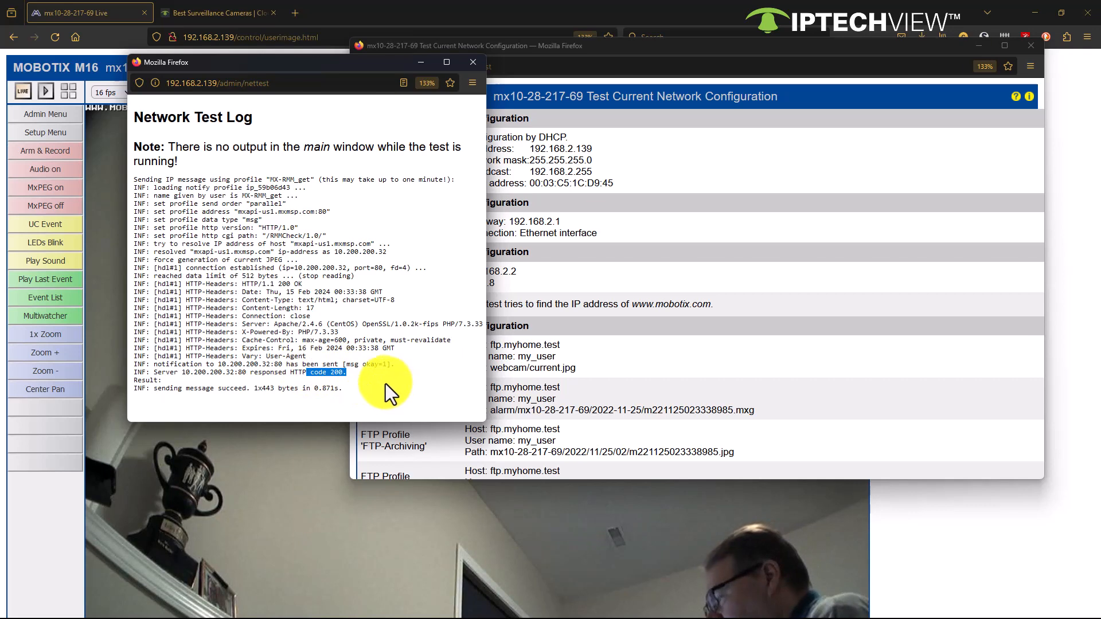
left_click(473, 62)
Step: Check the Result entry for the MX-RMM_get profile in the network configuration test, then close the test window
scroll(669, 242, "down", 3)
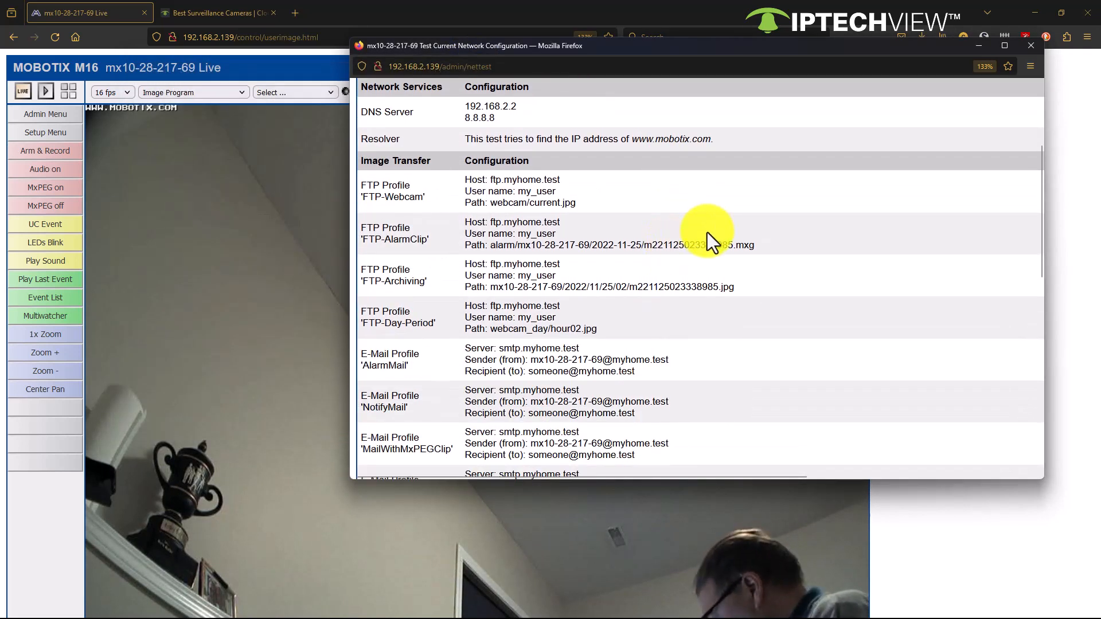
key("ctrl+minus")
key("ctrl+minus")
scroll(780, 321, "down", 3)
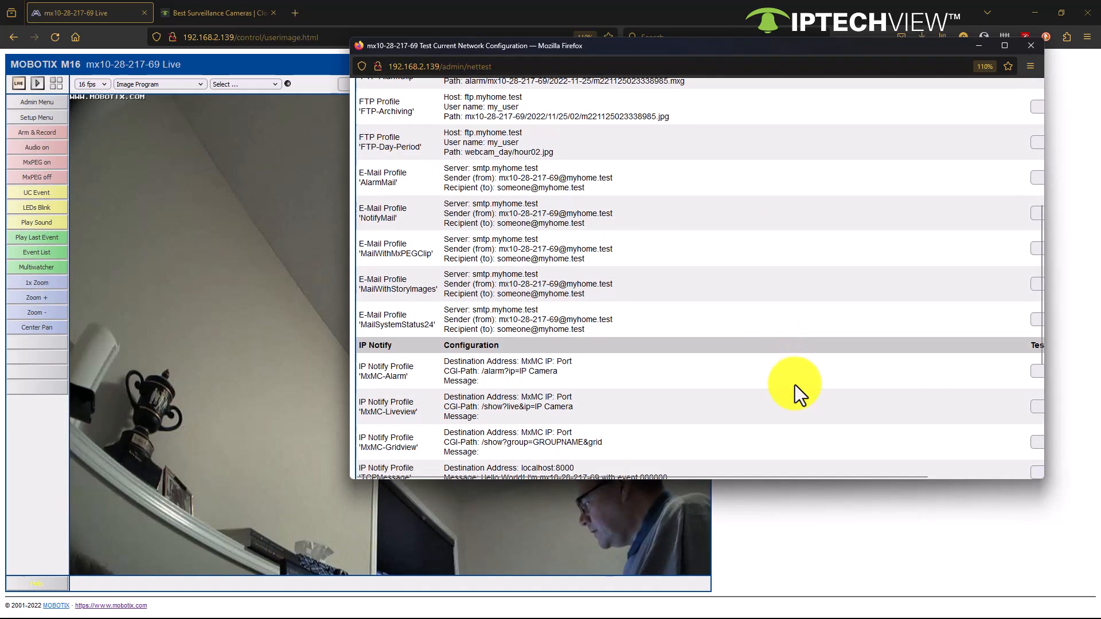
left_click_drag(773, 480, 932, 478)
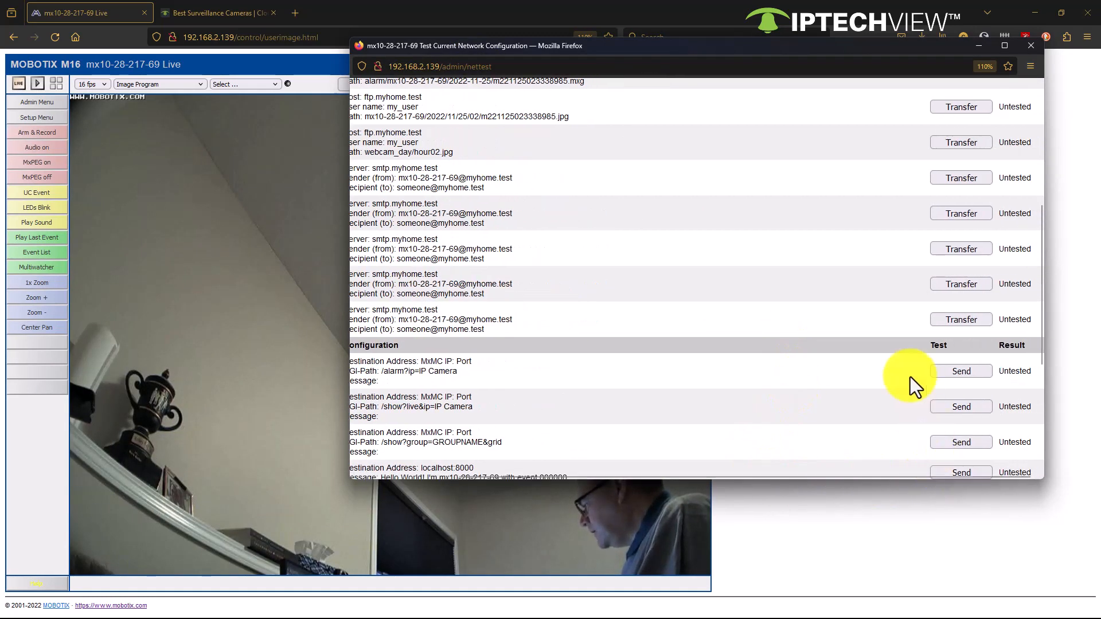
scroll(906, 368, "down", 4)
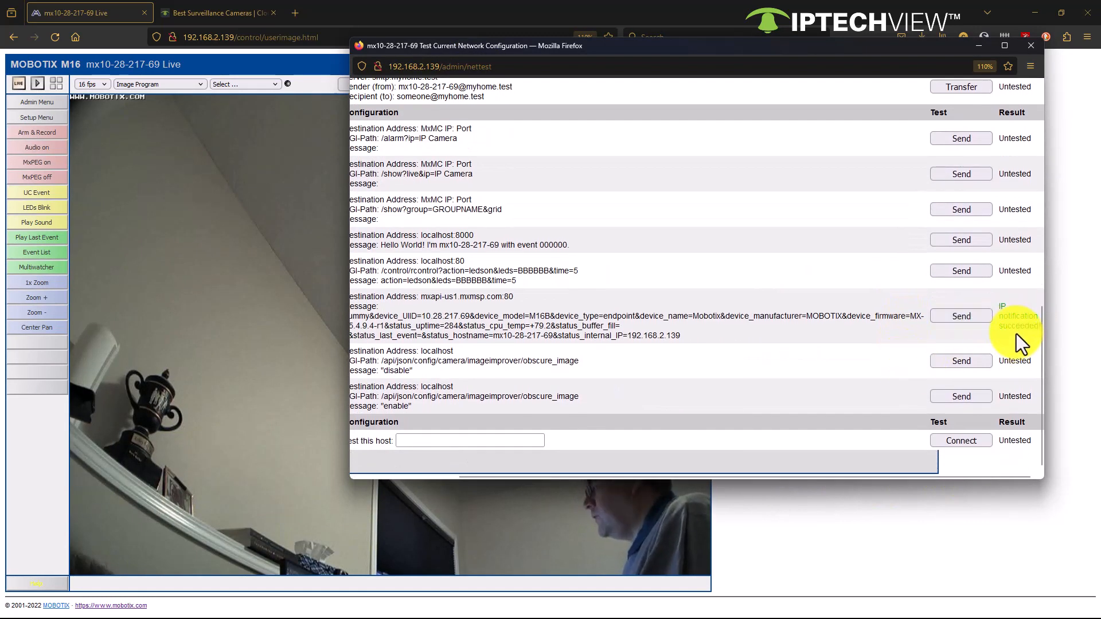
left_click(1027, 49)
Step: Return to the camera's device page in the IPTECHVIEW portal, dismiss the subscription notice and review its storage, system and camera information
left_click(235, 8)
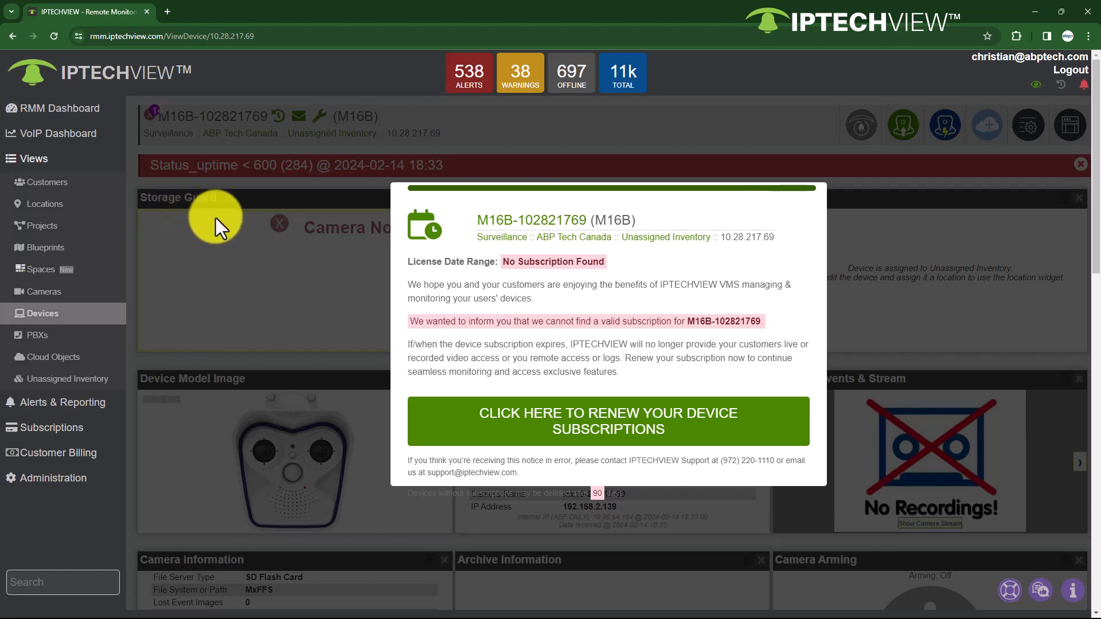
left_click(763, 200)
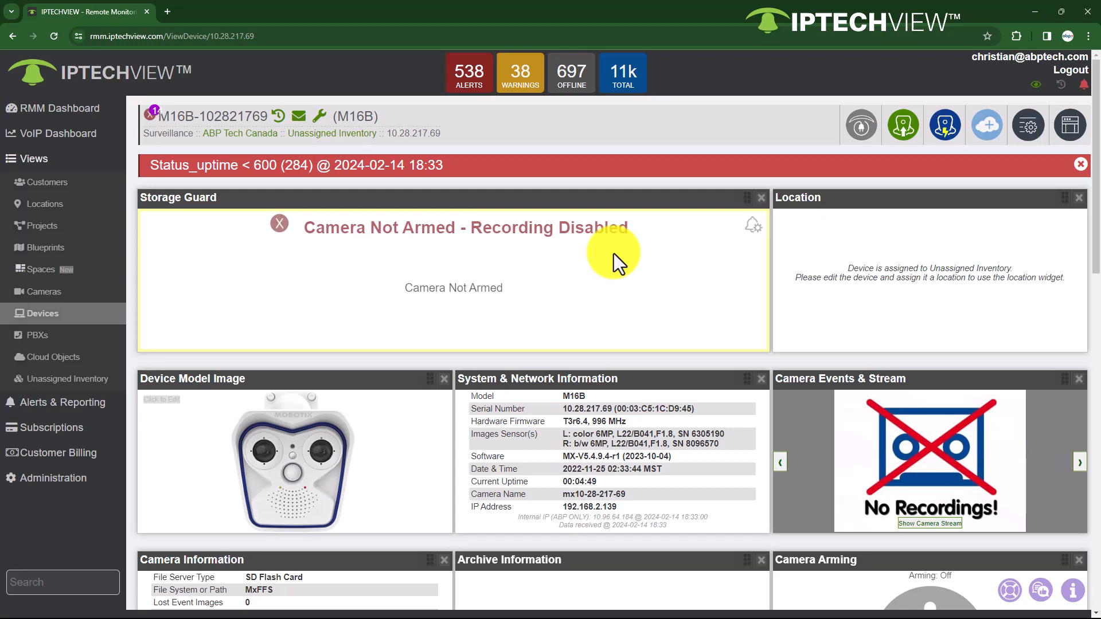
scroll(614, 254, "down", 2)
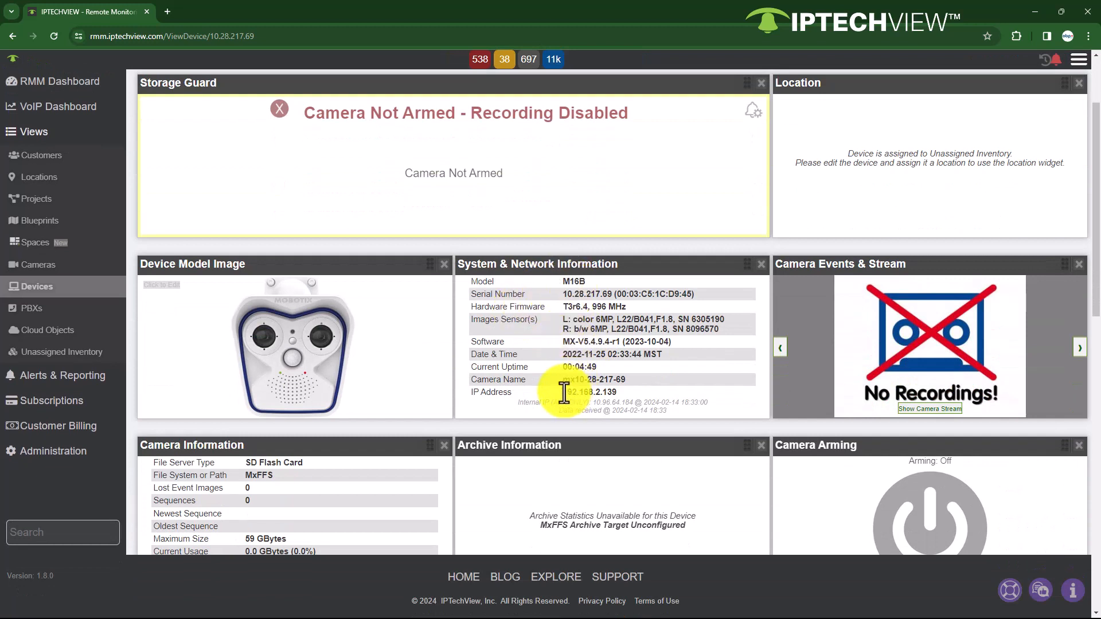
scroll(305, 466, "down", 2)
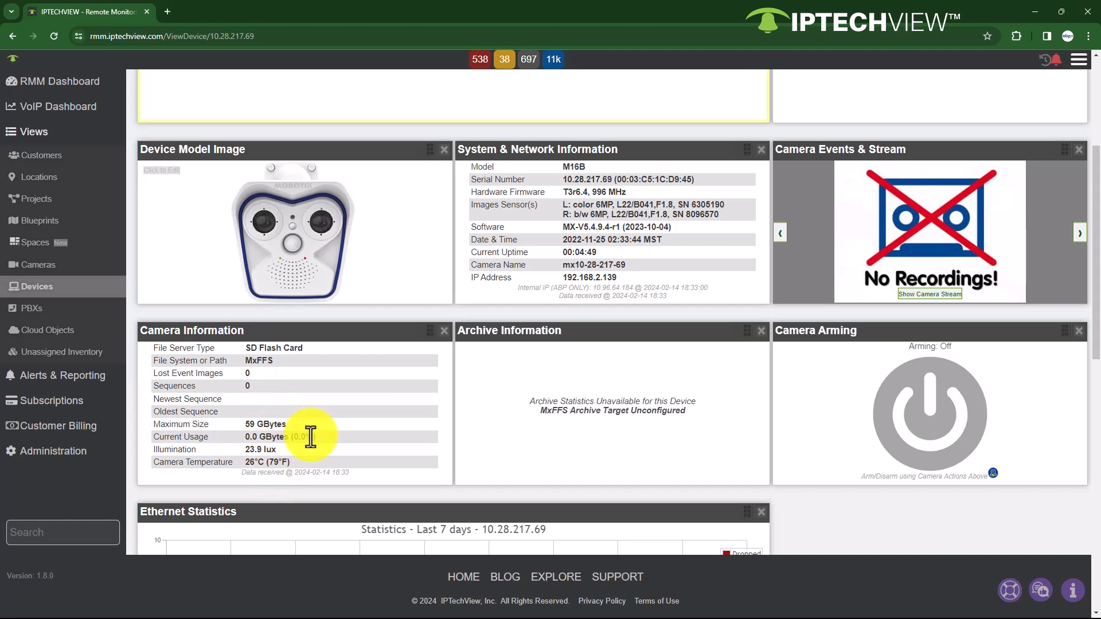
Step: Open the M16B camera's device details for editing from its portal page and set its location to Shipping Address
scroll(504, 421, "up", 4)
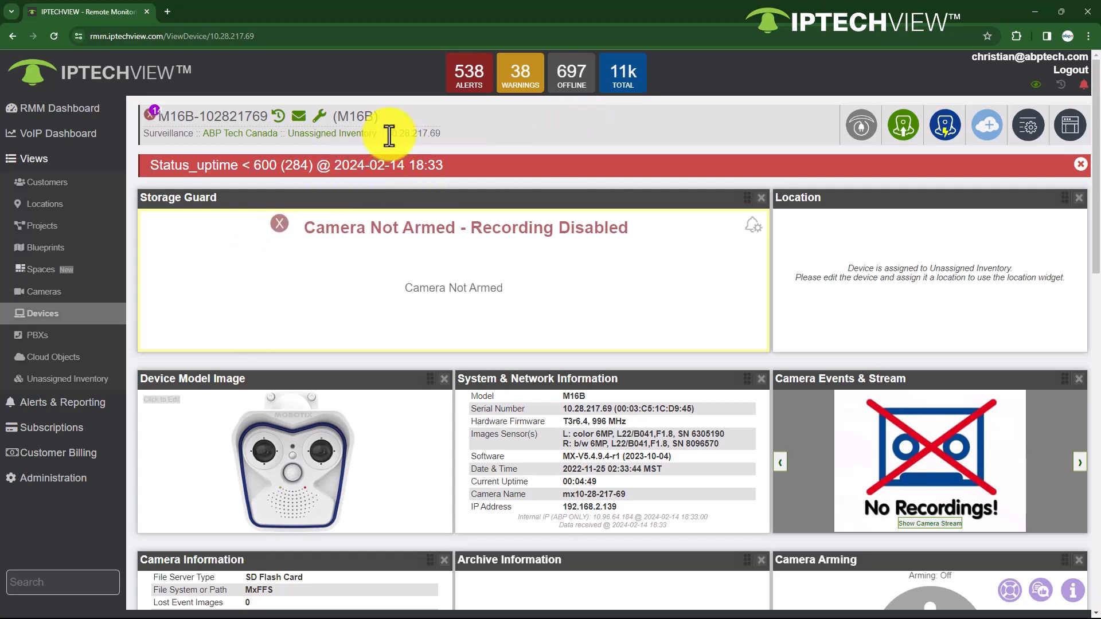
left_click_drag(386, 134, 440, 134)
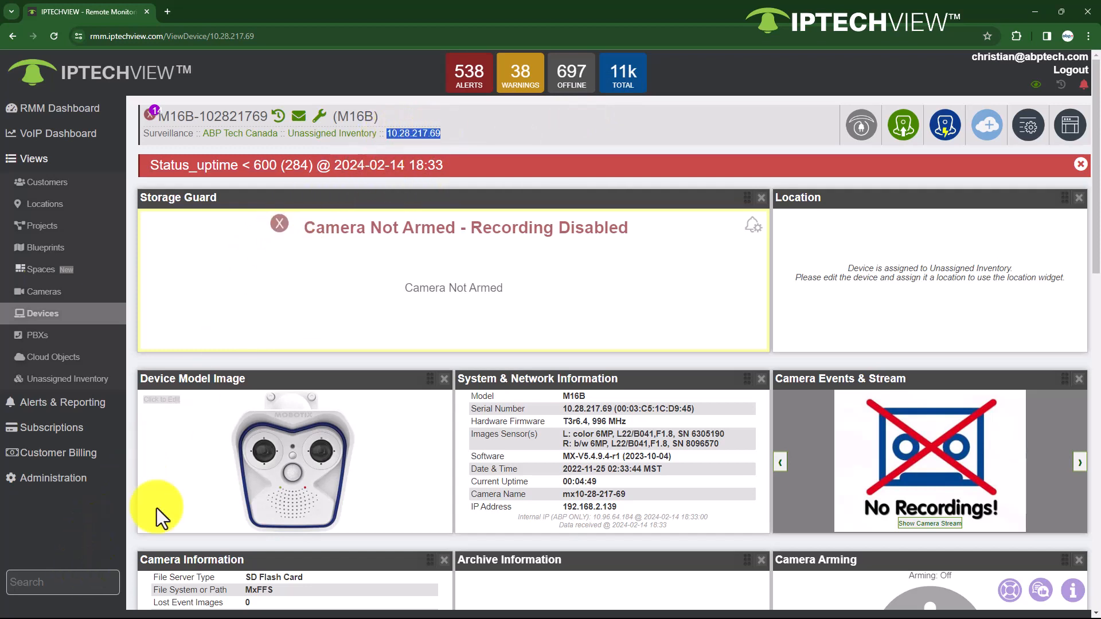
left_click(504, 133)
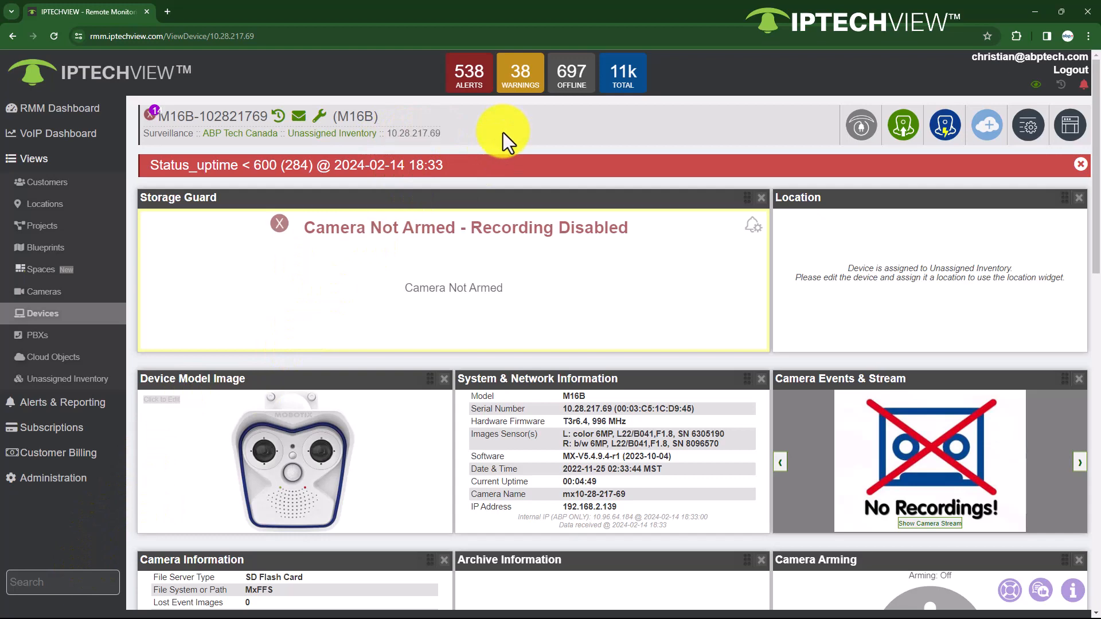
left_click(1021, 143)
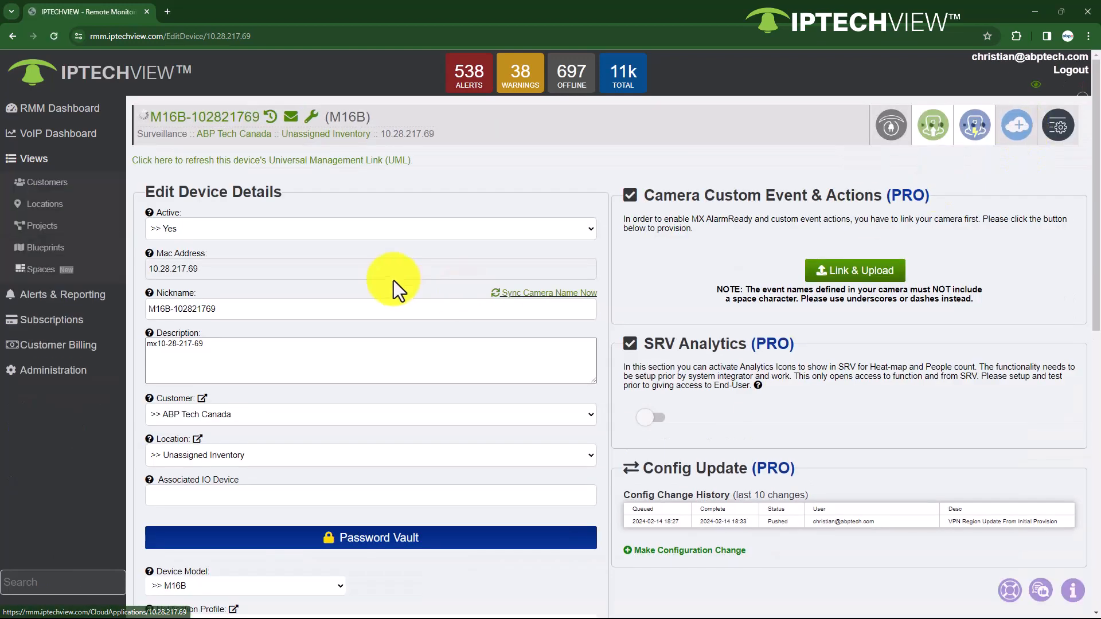
left_click(230, 456)
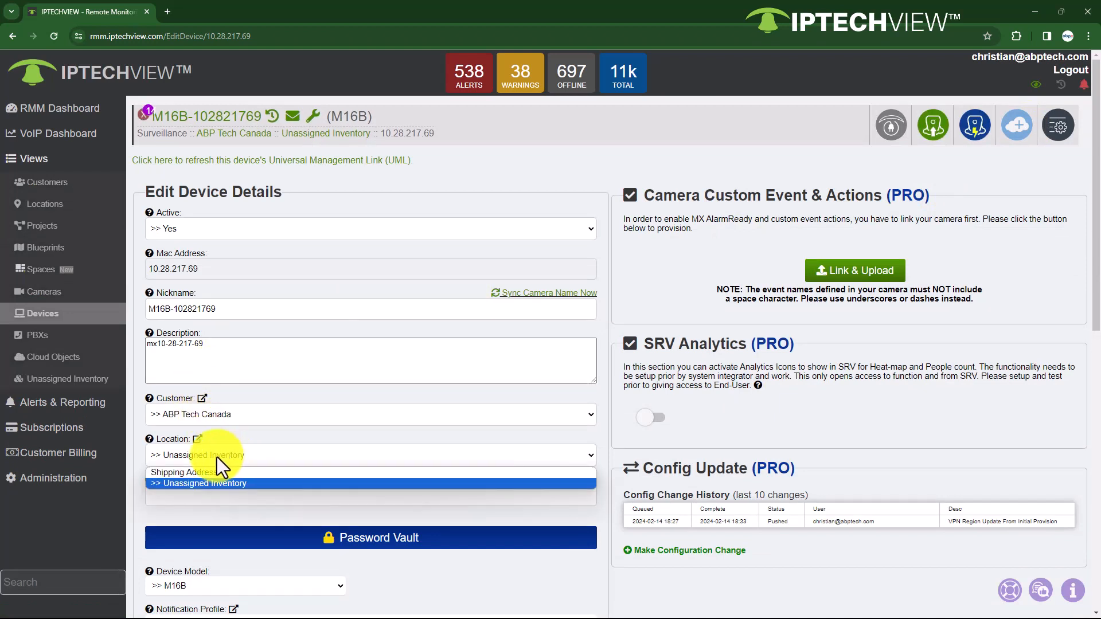
left_click(198, 472)
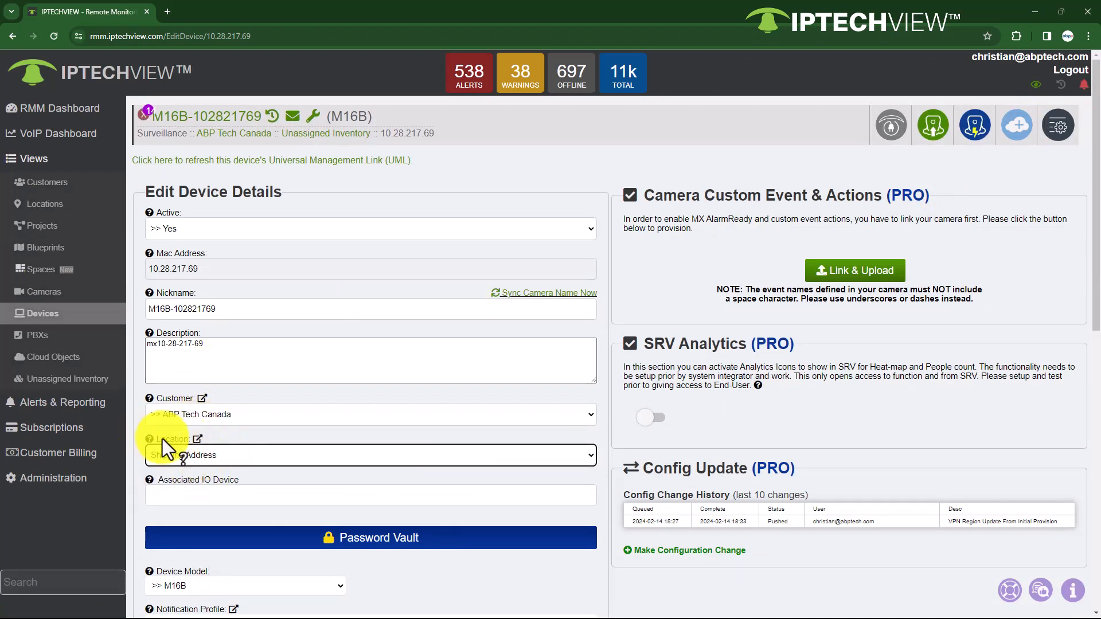